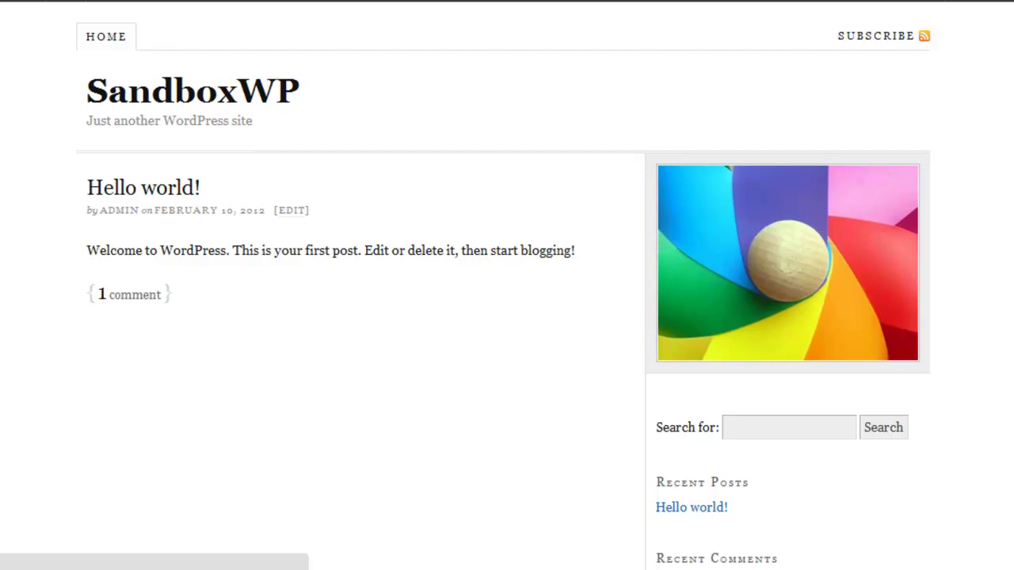
# Reach the SandboxWP admin dashboard by appending /wp to the site address.
pyautogui.write('/wp')
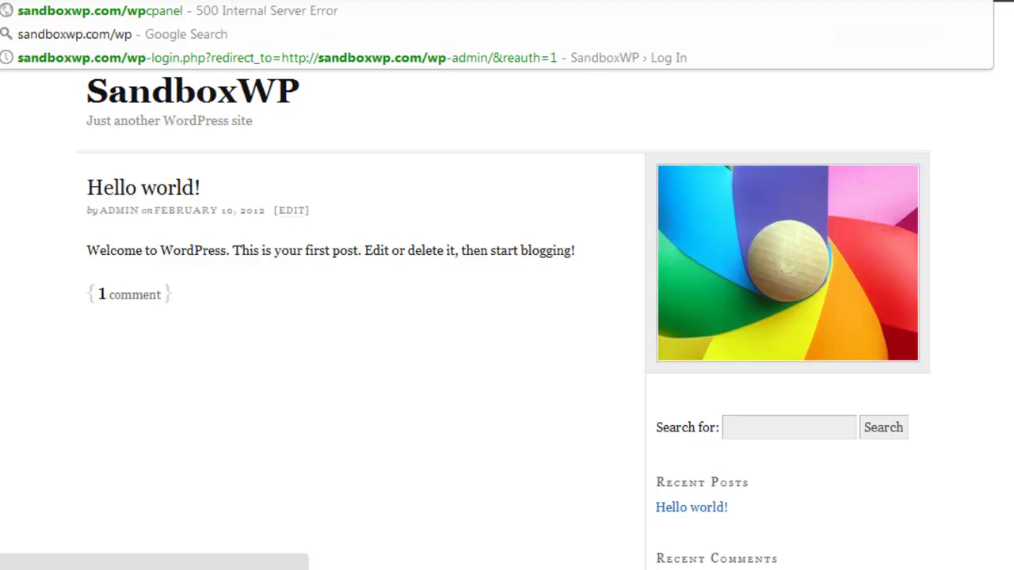
pyautogui.press('Return')
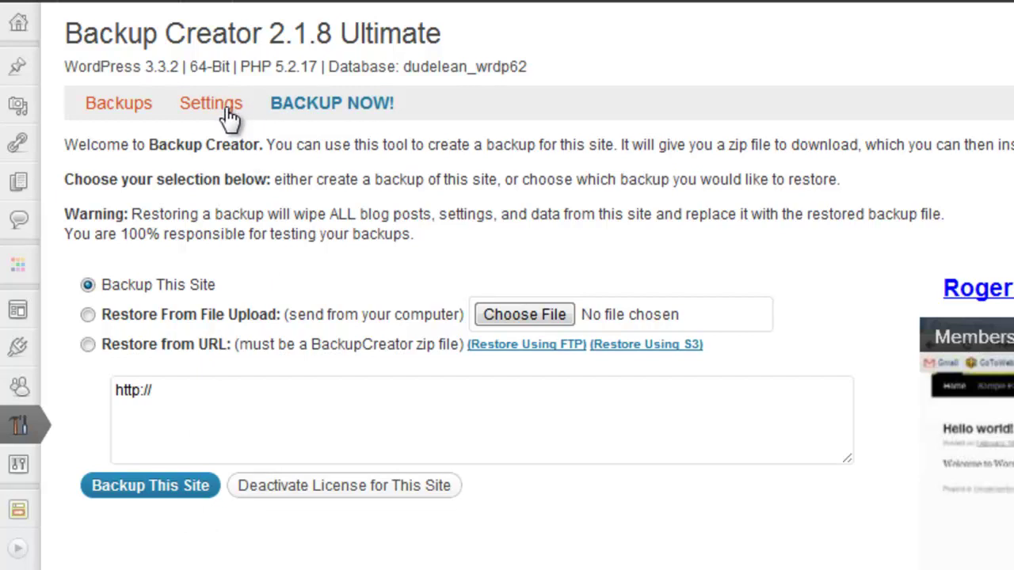
# On the Settings tab, enable Automatic Backup with Weekly frequency and unlimited backups kept.
pyautogui.click(226, 118)
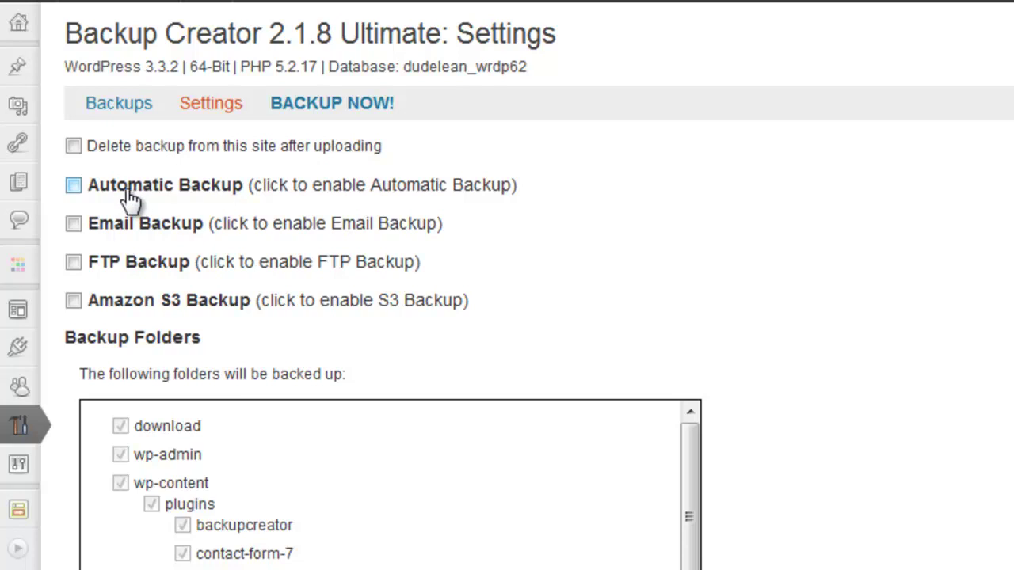
pyautogui.click(70, 186)
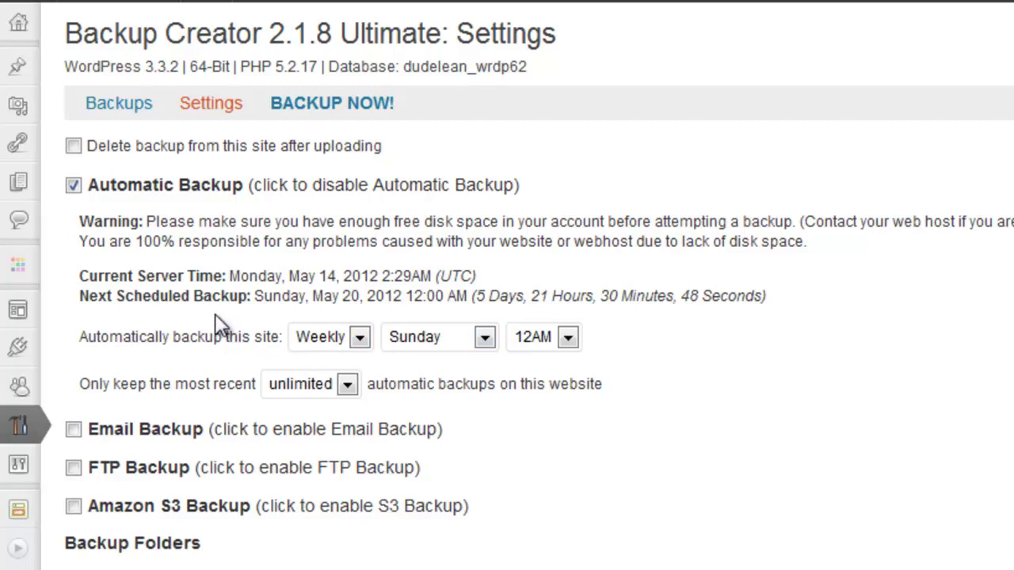
pyautogui.click(359, 339)
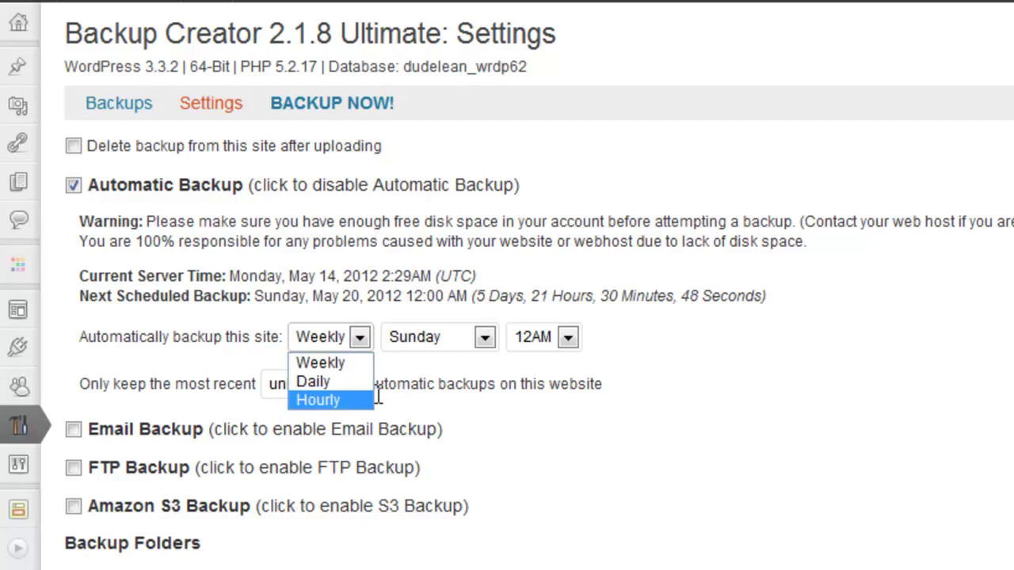
pyautogui.click(485, 386)
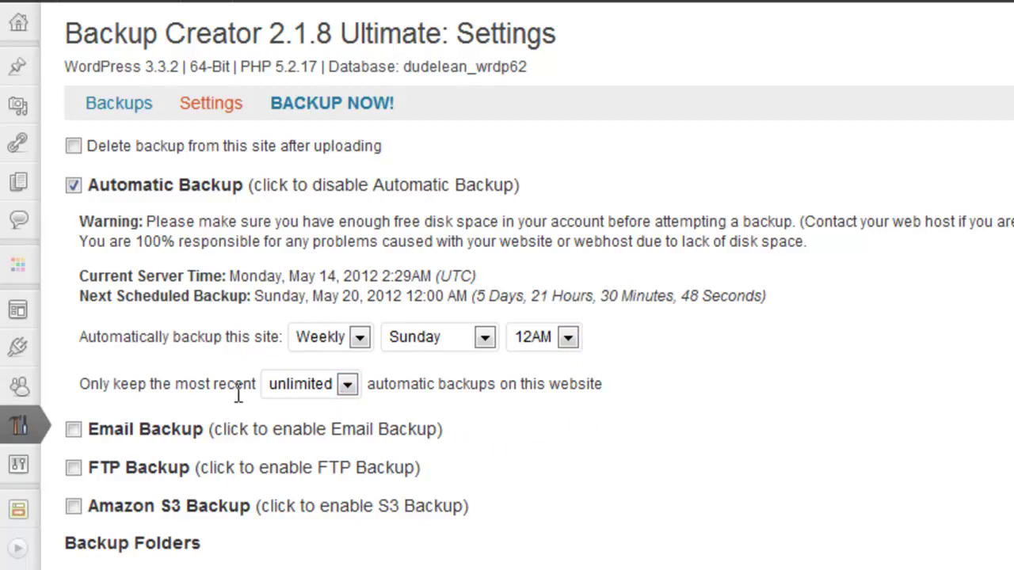
pyautogui.click(352, 388)
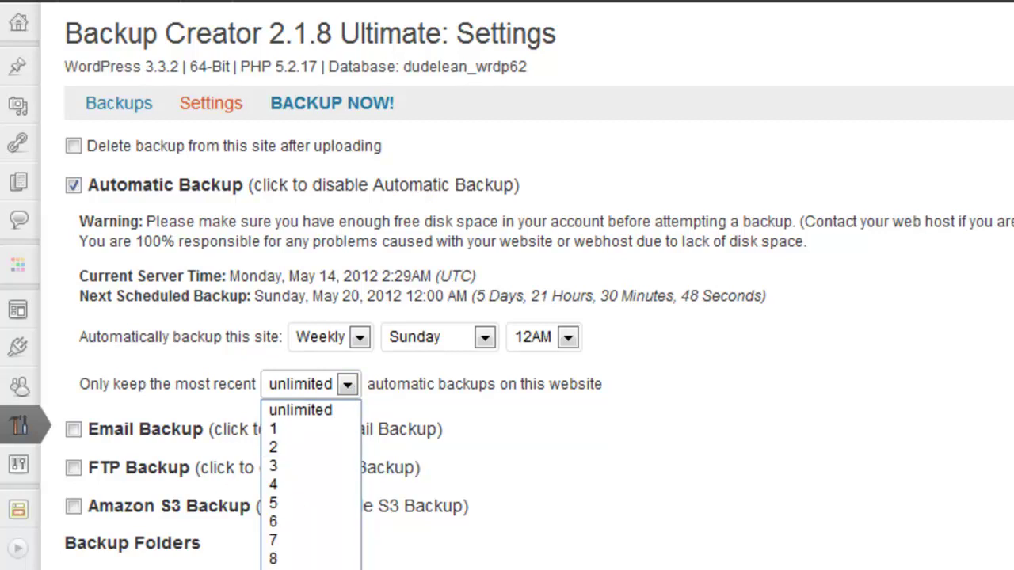
pyautogui.click(535, 499)
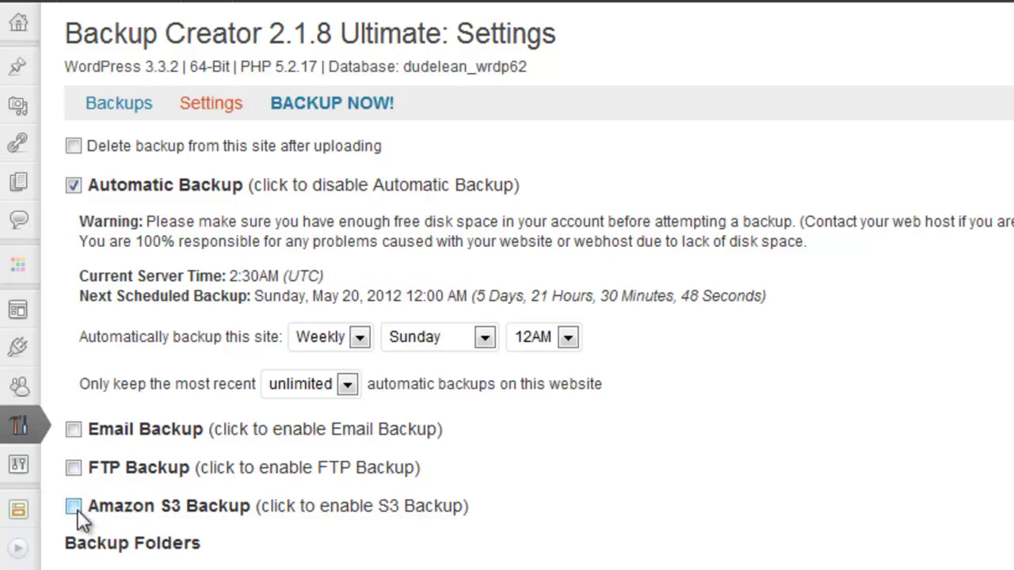
# Look over the Backup Folders list, then untick Automatic Backup.
pyautogui.scroll(-3, 83, 518)
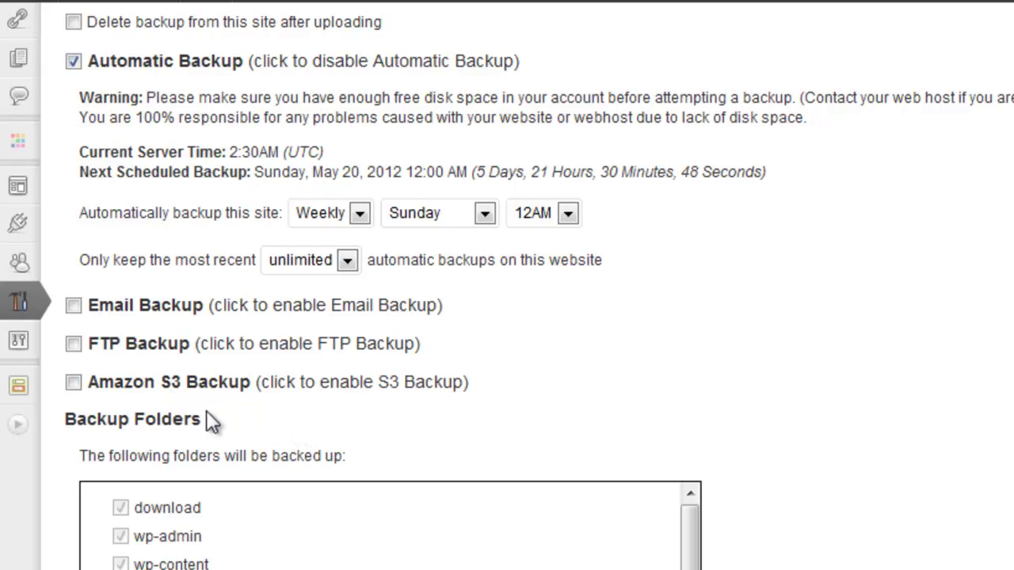
pyautogui.scroll(-5, 207, 420)
pyautogui.scroll(-5, 212, 419)
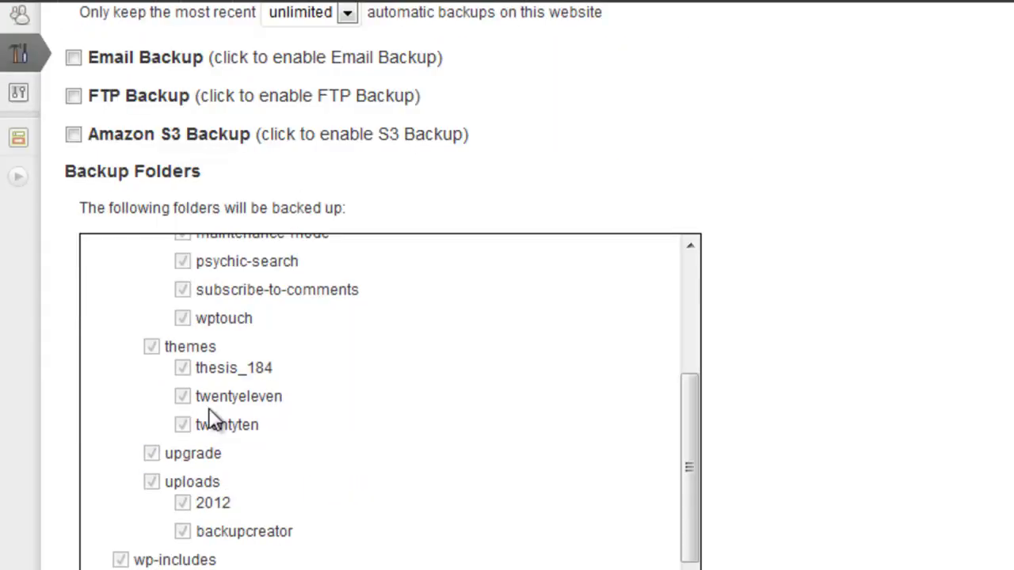
pyautogui.scroll(4, 212, 418)
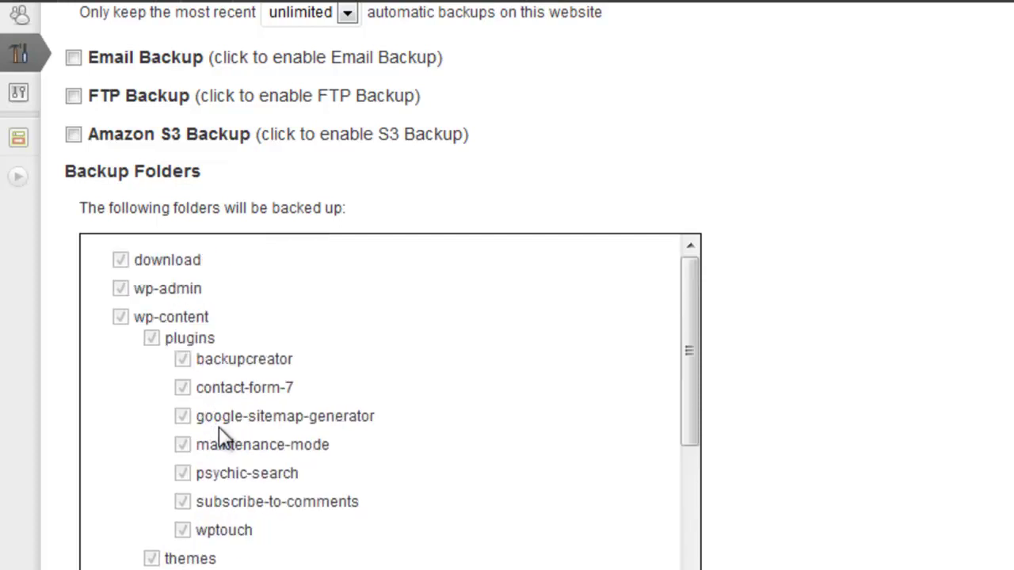
pyautogui.scroll(5, 219, 436)
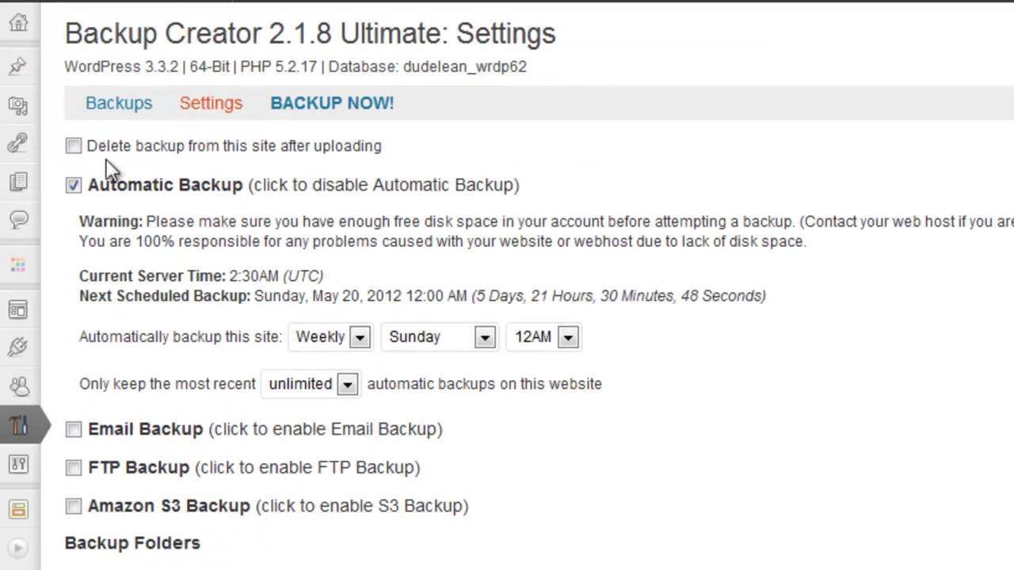
pyautogui.click(73, 184)
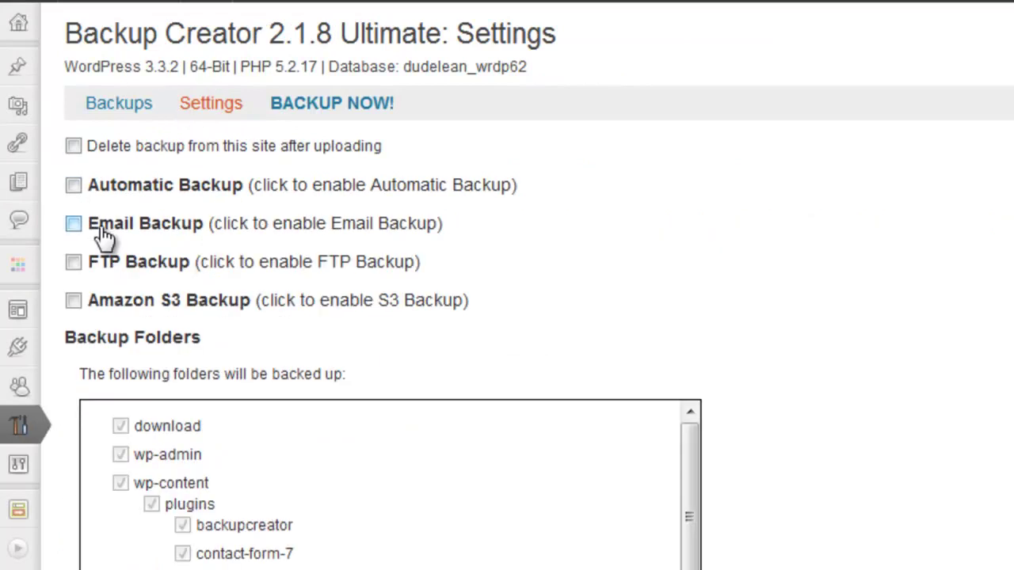
# Run Backup This Site and confirm, producing a full backup file and an installer.
pyautogui.click(119, 104)
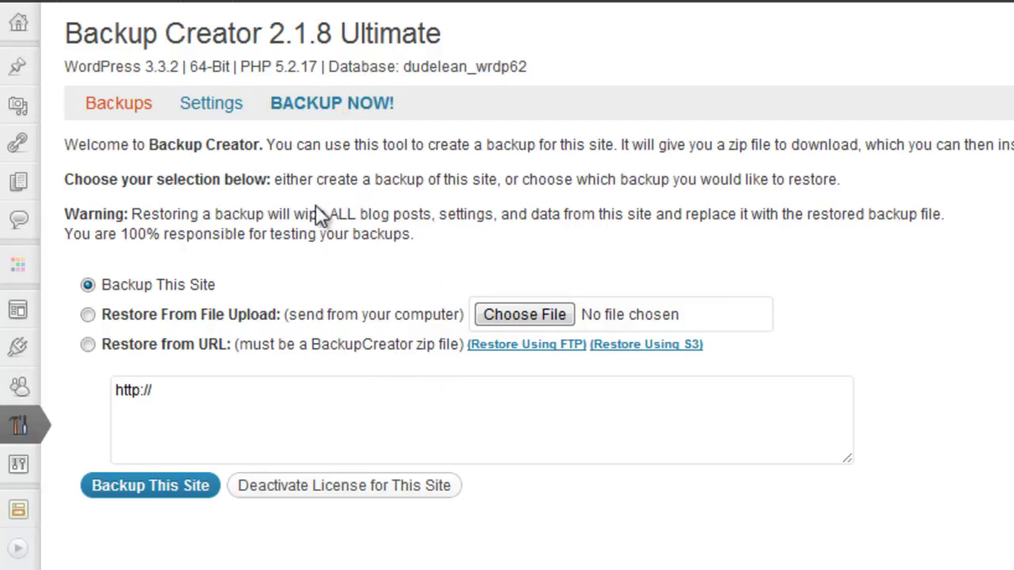
pyautogui.click(147, 496)
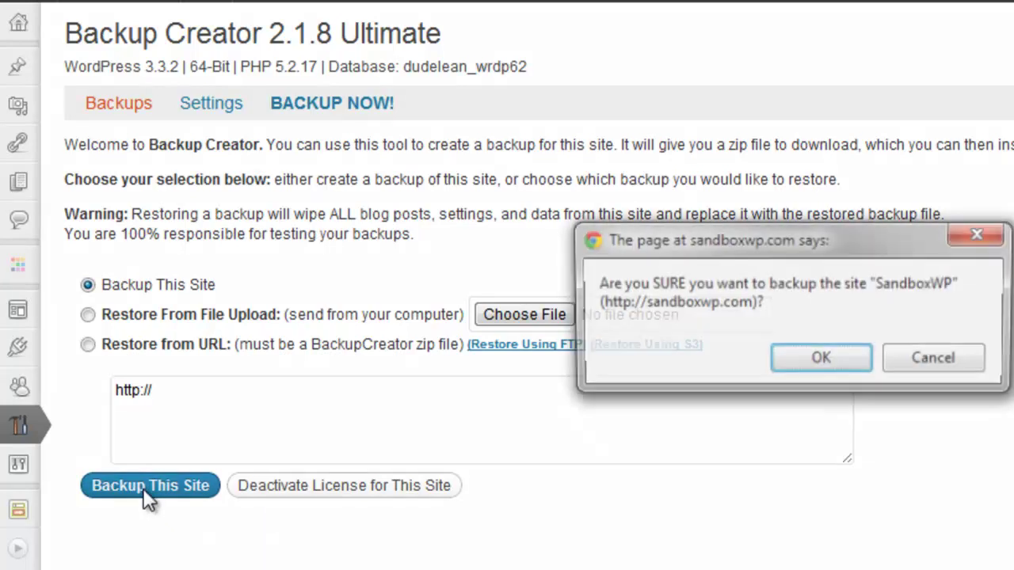
pyautogui.click(824, 358)
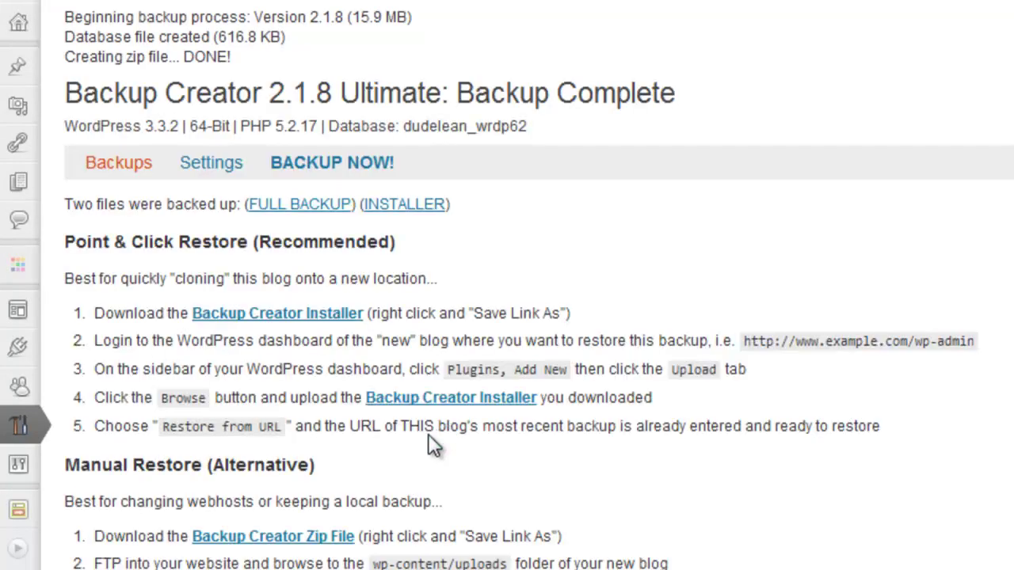
pyautogui.scroll(-3, 366, 427)
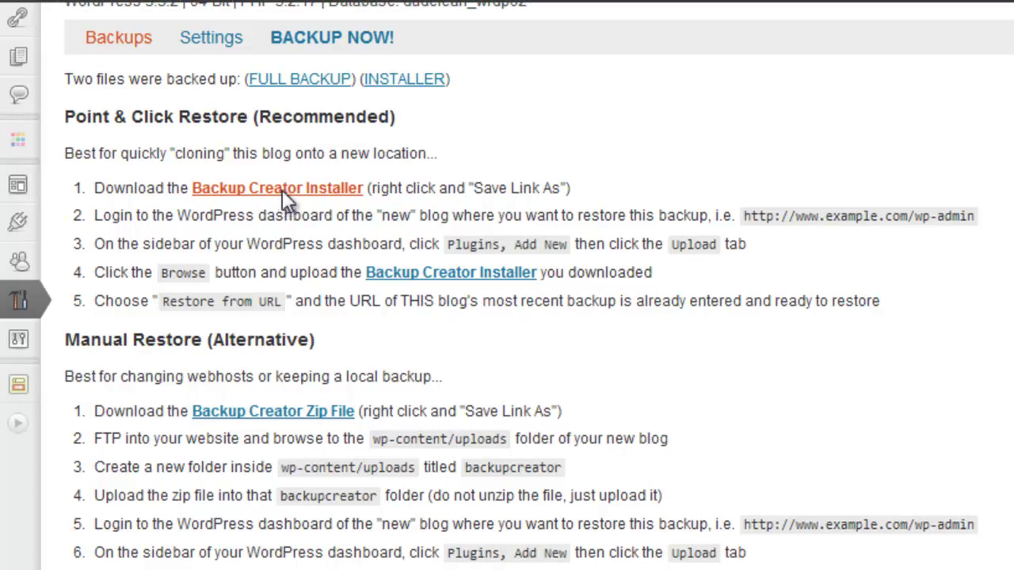
# Save the Backup Creator Installer to the Desktop as backupcreator-test.zip.
pyautogui.click(282, 190)
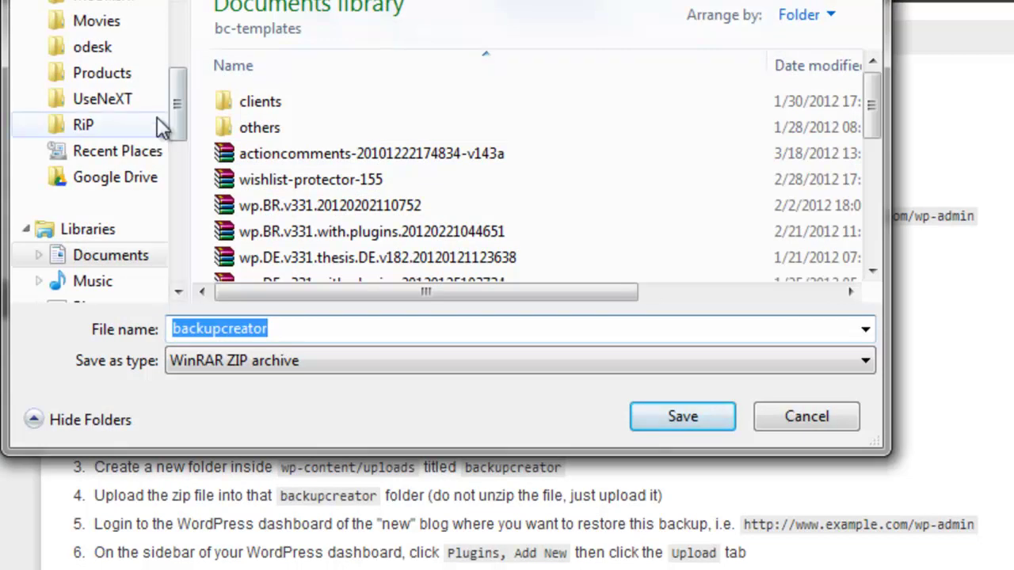
pyautogui.moveTo(177, 106); pyautogui.dragTo(190, 44)
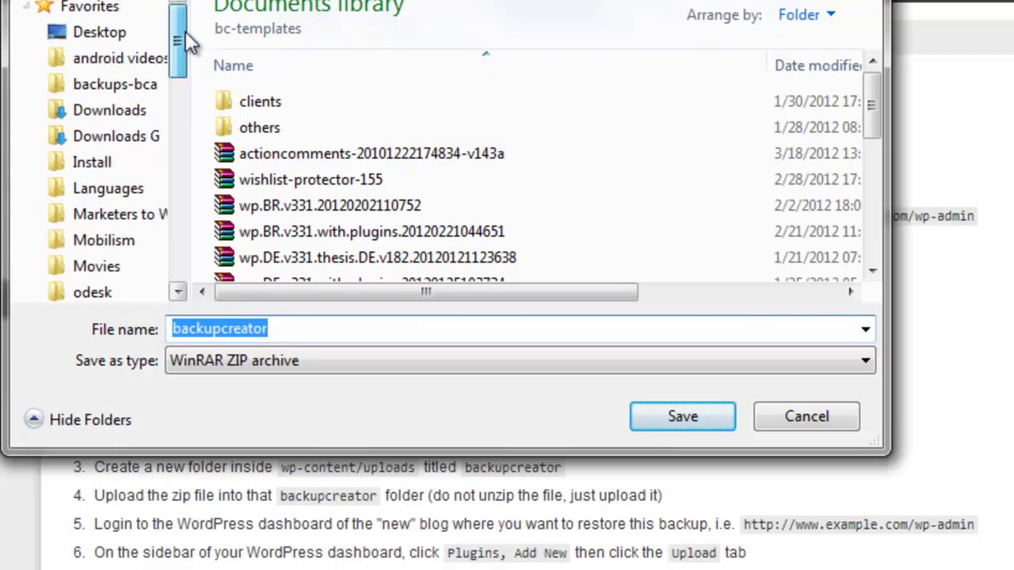
pyautogui.click(141, 34)
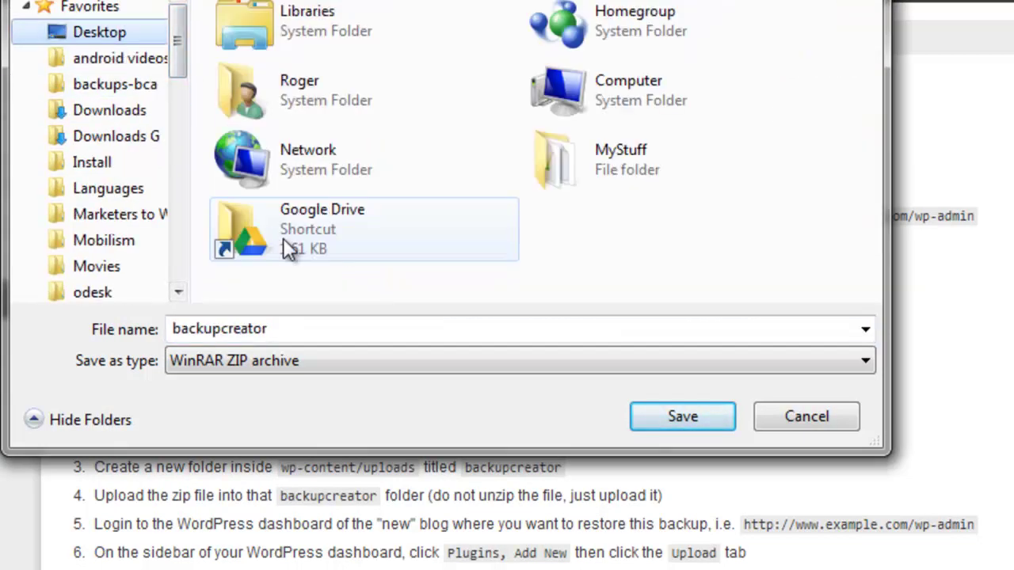
pyautogui.click(410, 328)
pyautogui.click(410, 328)
pyautogui.write('-test')
pyautogui.click(695, 415)
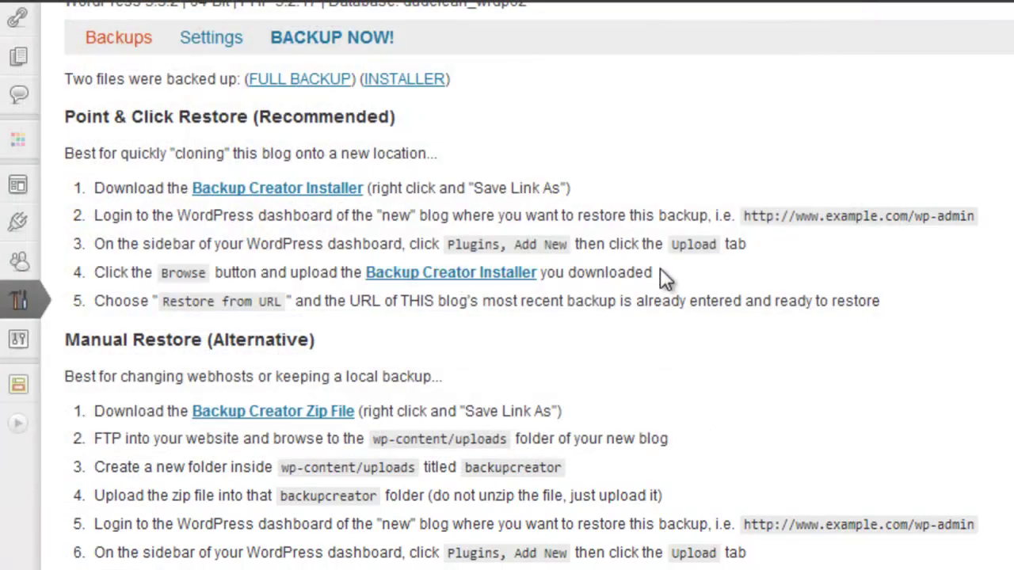
pyautogui.scroll(3, 660, 271)
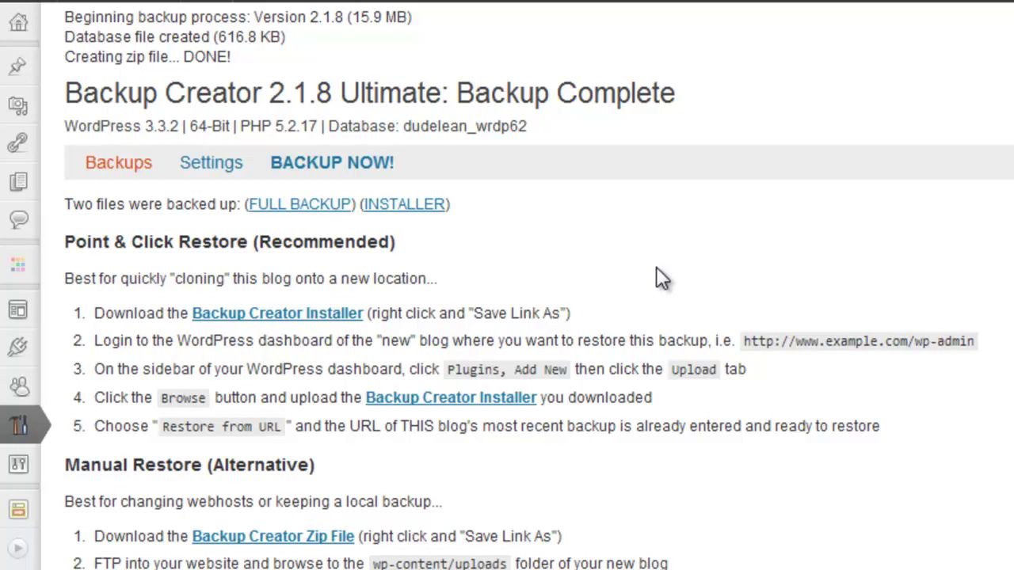
pyautogui.scroll(-3, 656, 262)
pyautogui.scroll(3, 656, 261)
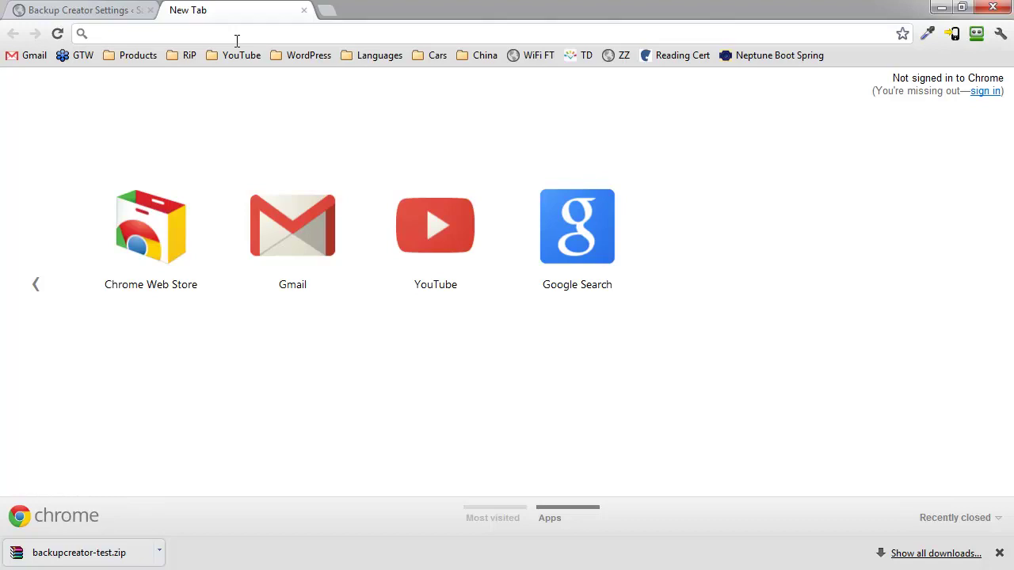
# Load the site's cPanel page from the 'cpanel' address-bar suggestion.
pyautogui.write('cpanel')
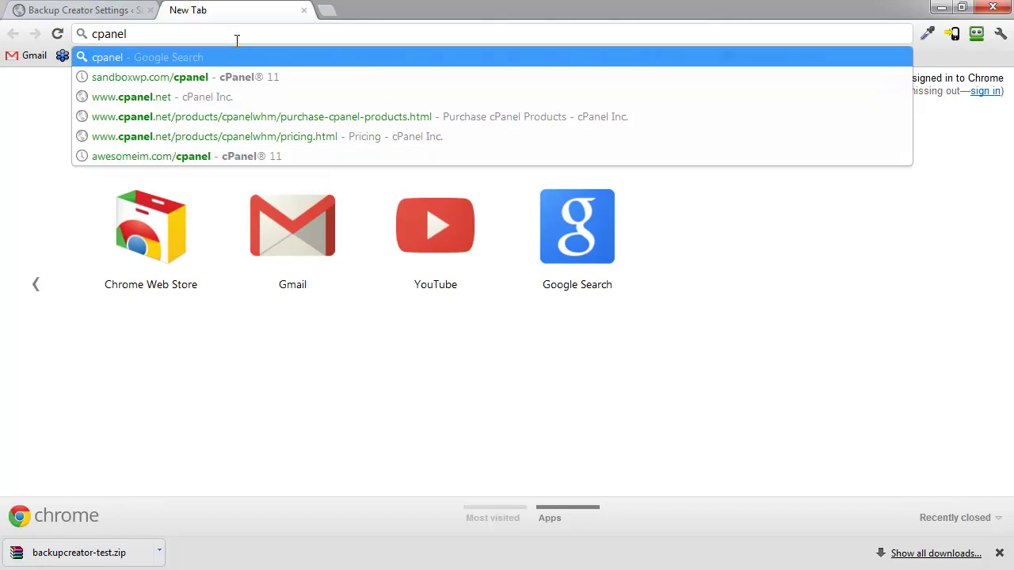
pyautogui.press('Down')
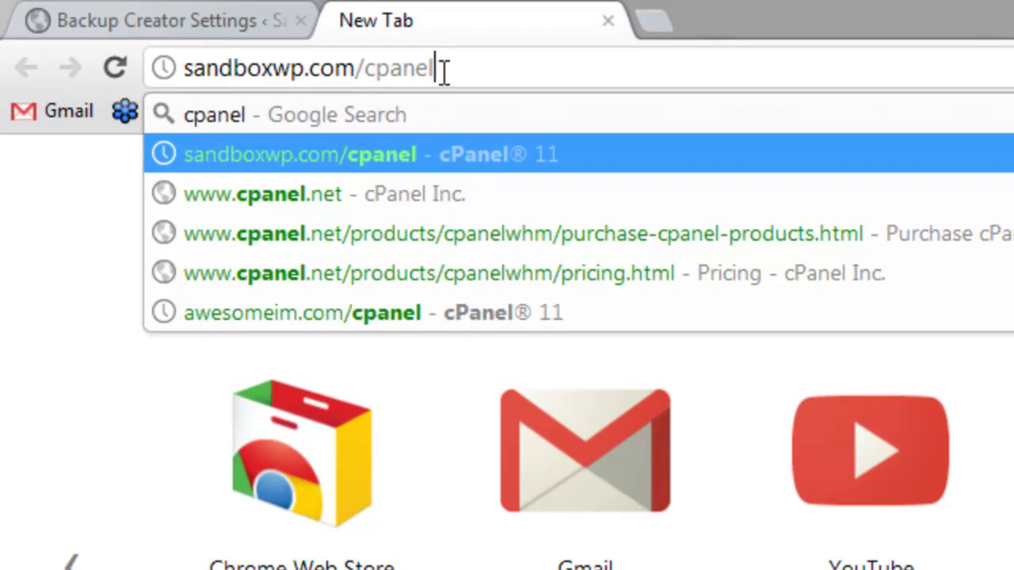
pyautogui.press('Return')
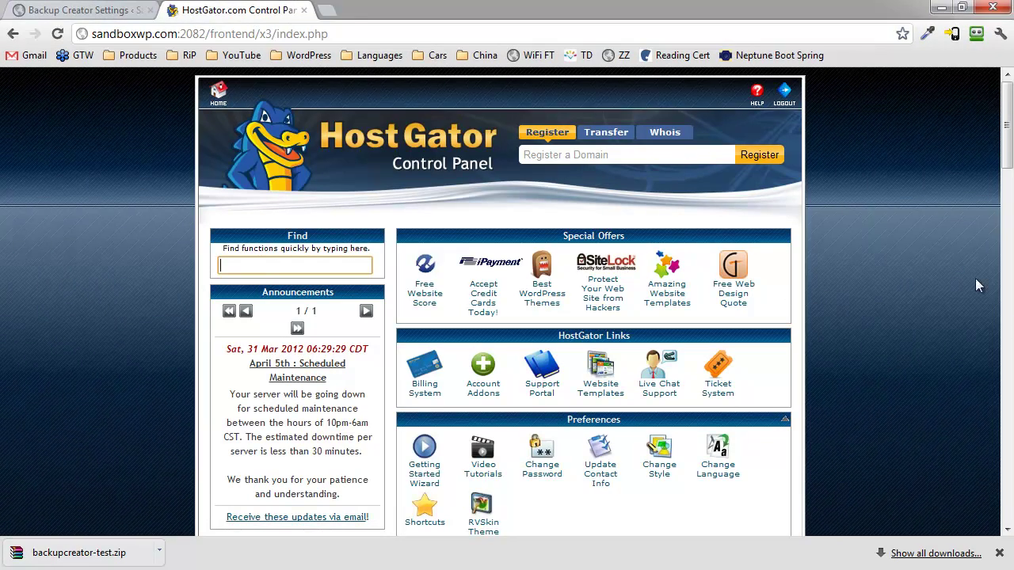
# Open QuickInstall from the Software/Services section.
pyautogui.moveTo(1007, 114)
pyautogui.mouseDown()
pyautogui.moveTo(1007, 168)
pyautogui.moveTo(1007, 112)
pyautogui.mouseUp()
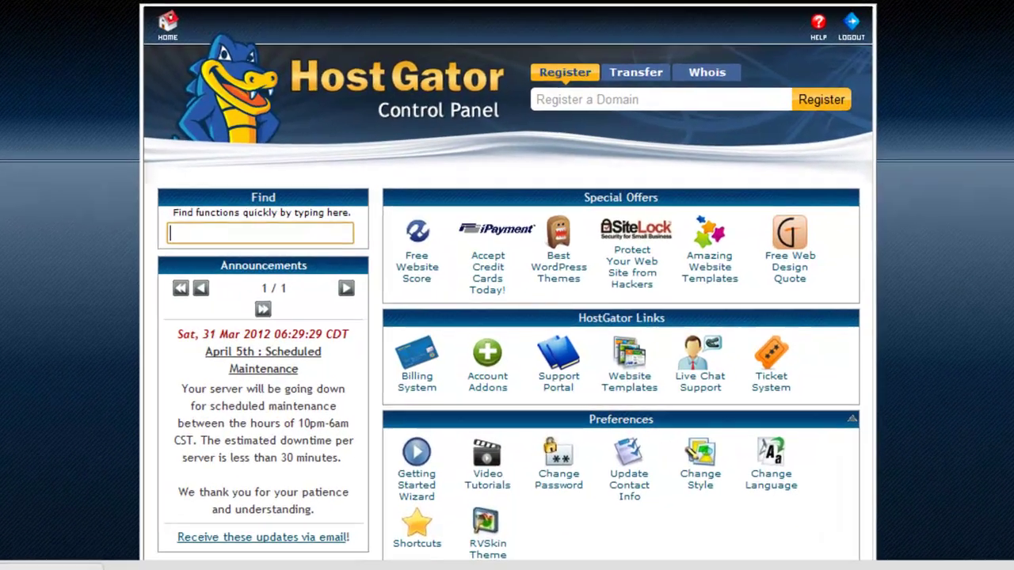
pyautogui.scroll(-5, 477, 155)
pyautogui.scroll(-10, 511, 285)
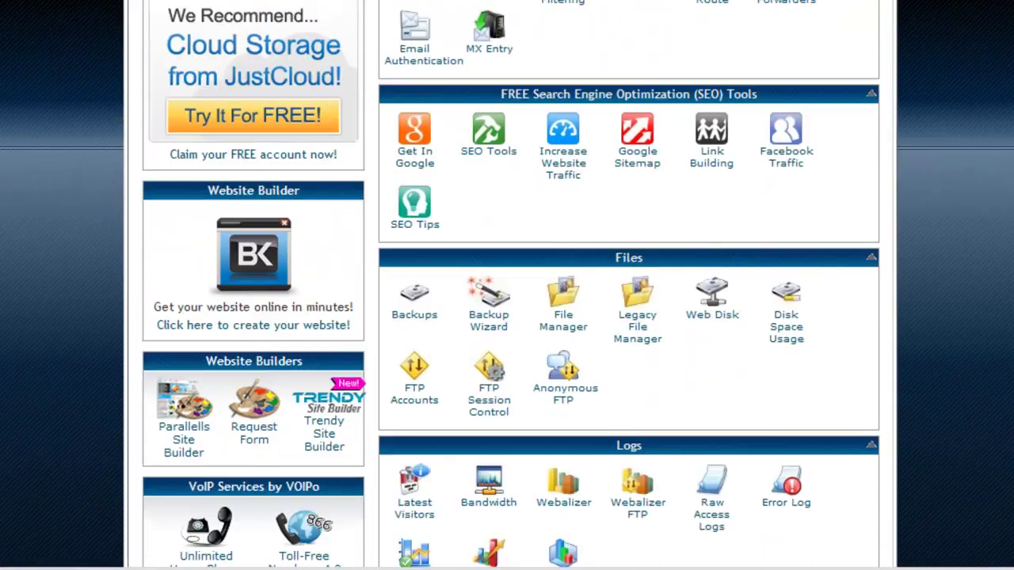
pyautogui.scroll(-1, 510, 285)
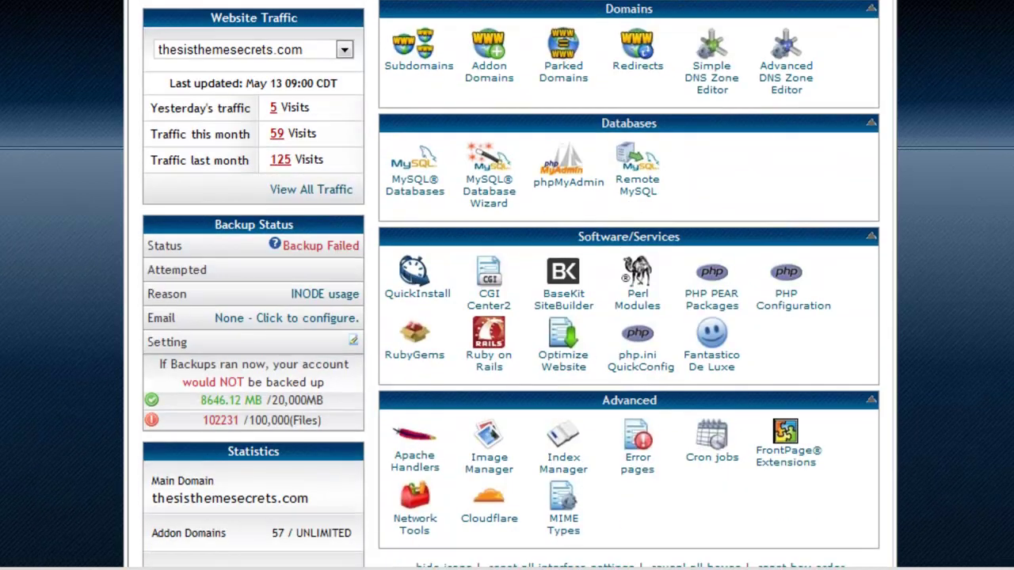
pyautogui.scroll(-1, 511, 284)
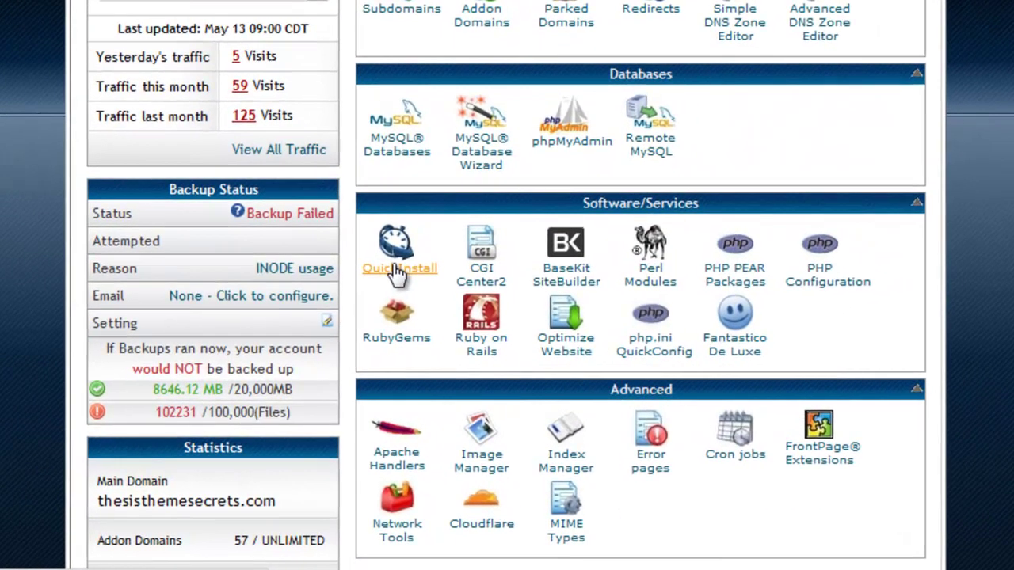
pyautogui.click(414, 282)
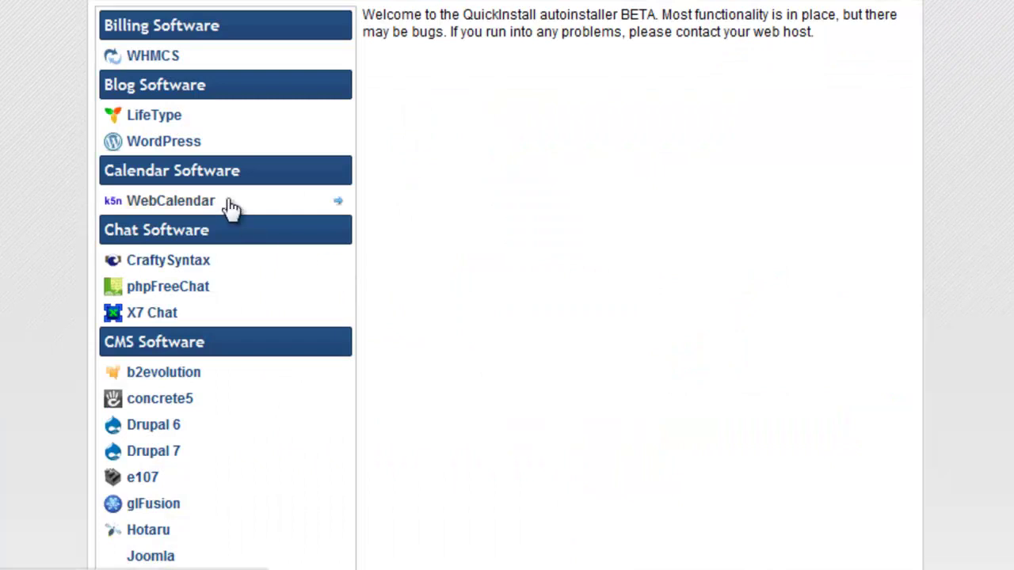
# Start a WordPress install on sandboxwp.com in the 'blog' folder.
pyautogui.click(178, 147)
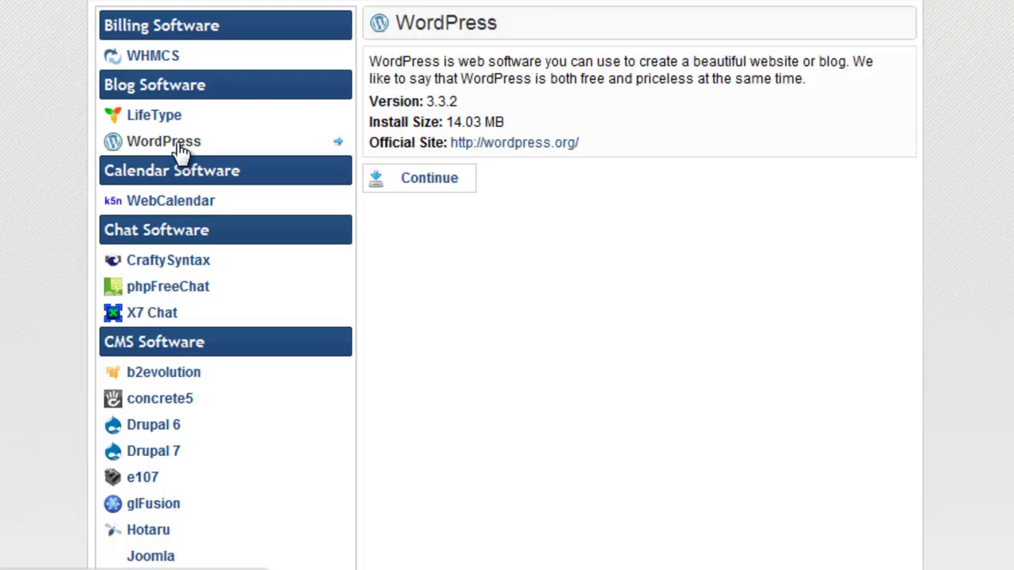
pyautogui.click(450, 183)
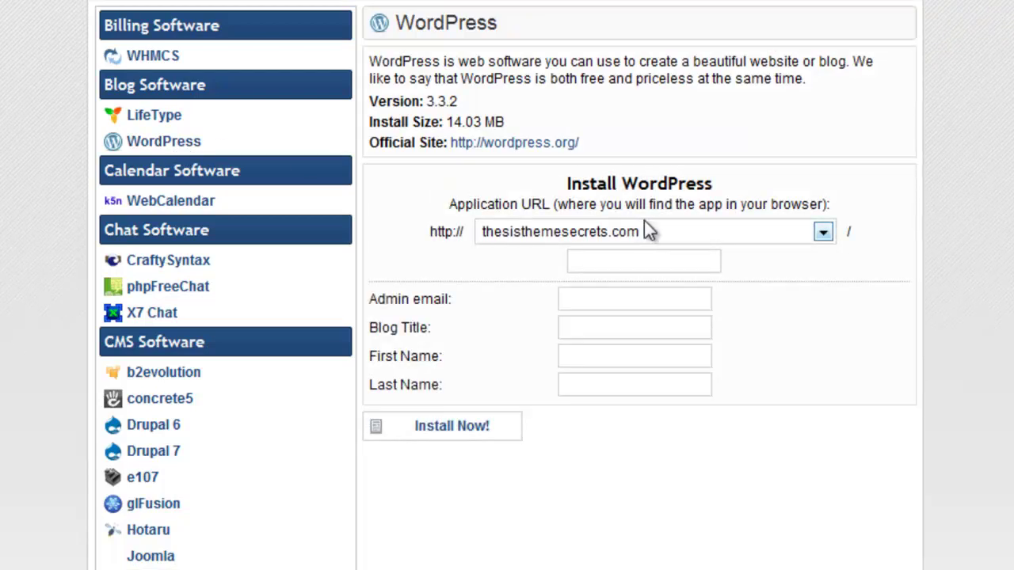
pyautogui.click(664, 229)
pyautogui.moveTo(822, 279); pyautogui.dragTo(829, 355)
pyautogui.click(627, 395)
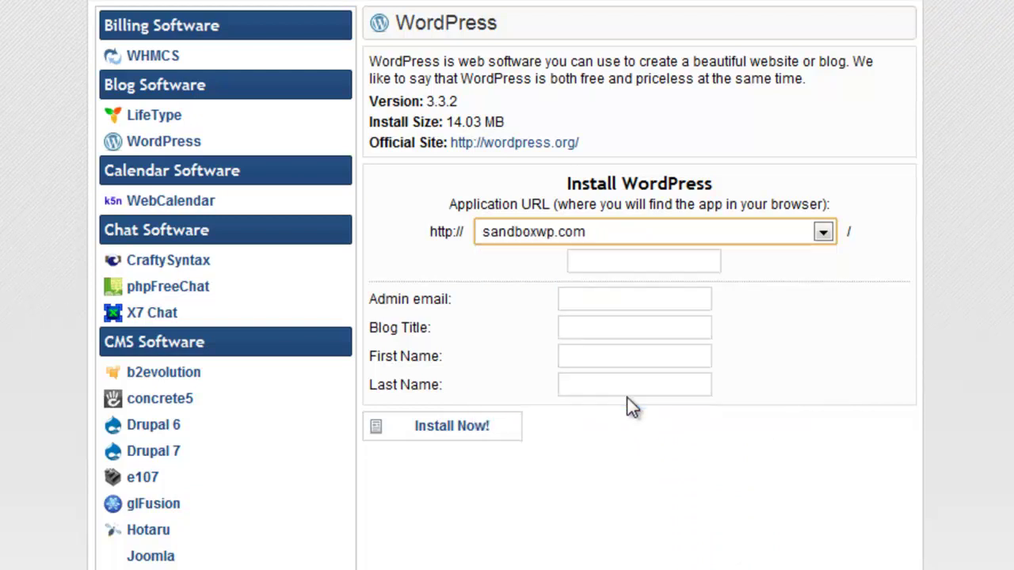
pyautogui.click(648, 262)
pyautogui.write('test')
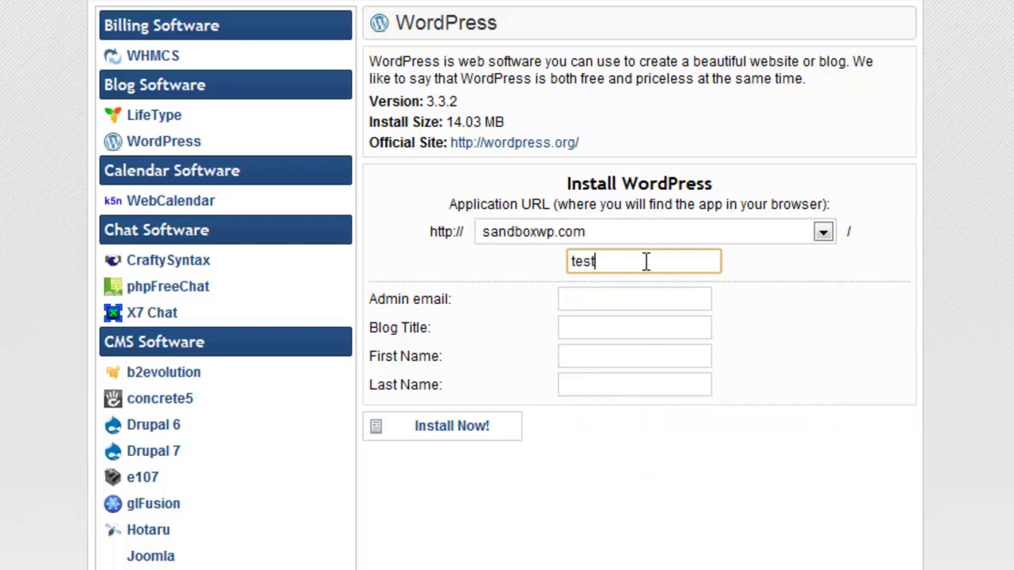
pyautogui.press('BackSpace')
pyautogui.press('BackSpace')
pyautogui.press('BackSpace')
pyautogui.press('BackSpace')
pyautogui.write('blog')
# Autofill the admin details, title the blog 'SandboxWP Blog', and install.
pyautogui.click(614, 294)
pyautogui.click(621, 296)
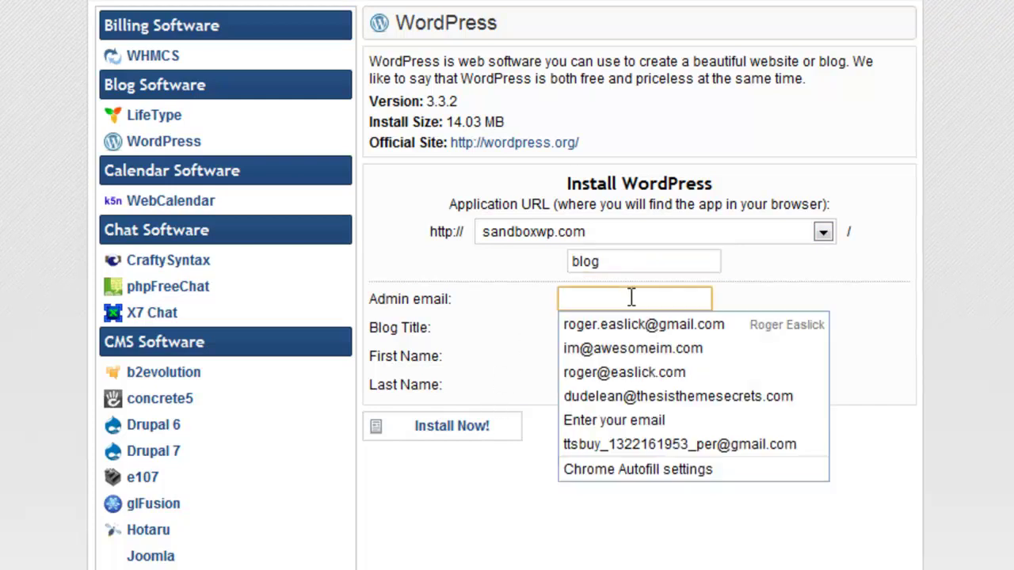
pyautogui.click(713, 330)
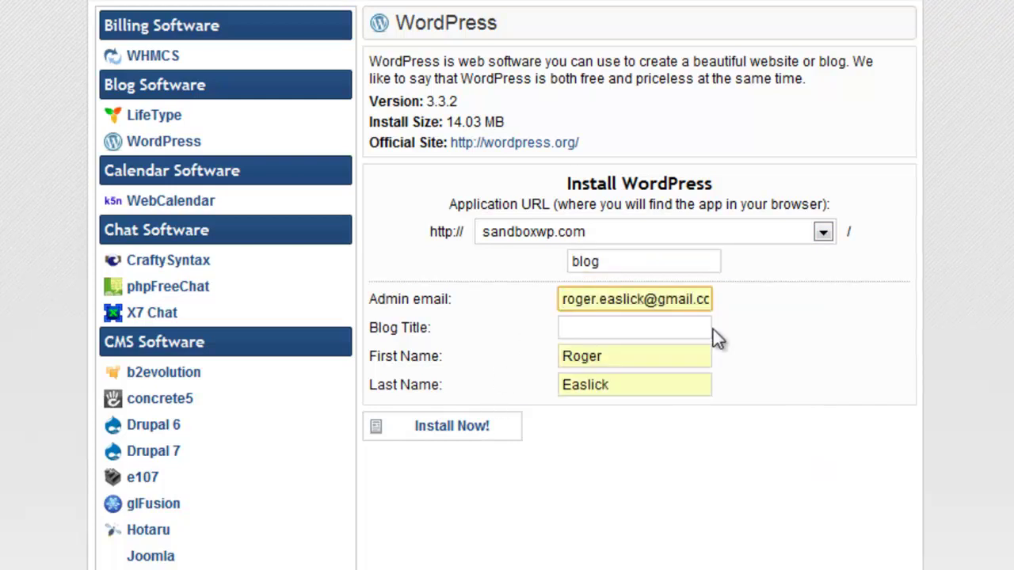
pyautogui.click(614, 334)
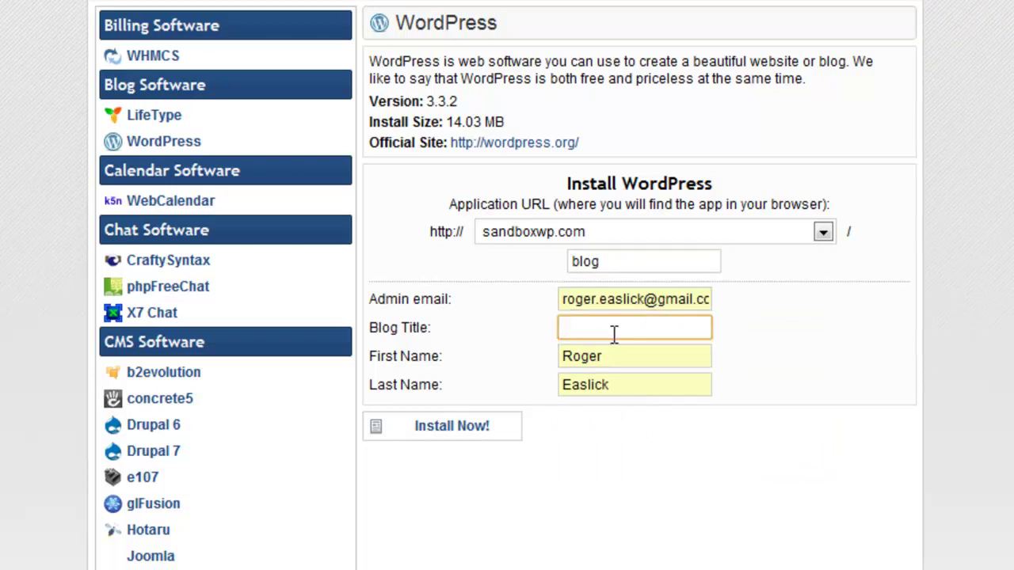
pyautogui.write('SandboxWP')
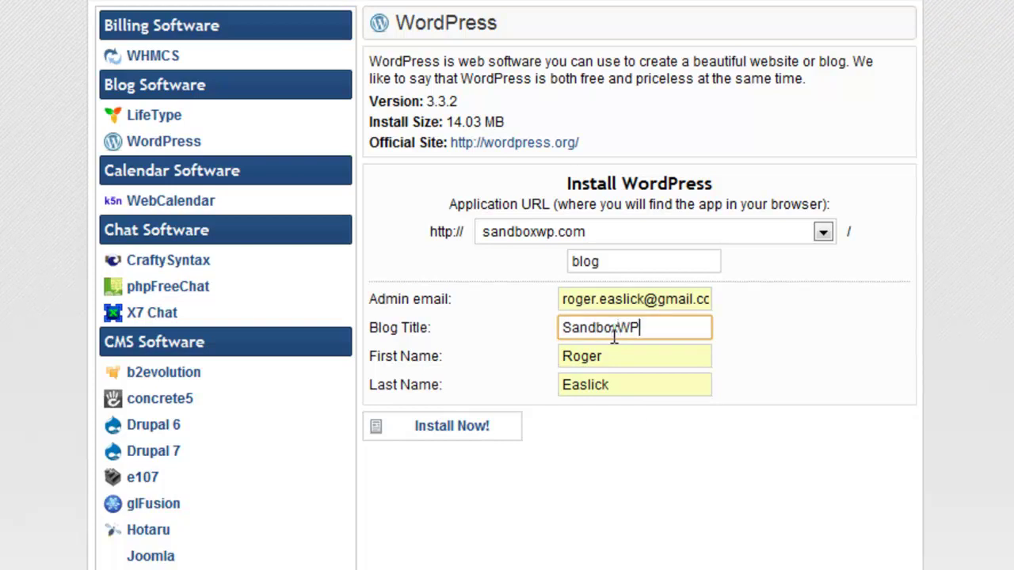
pyautogui.write(' zBlog')
pyautogui.press('BackSpace')
pyautogui.press('BackSpace')
pyautogui.press('BackSpace')
pyautogui.press('BackSpace')
pyautogui.press('BackSpace')
pyautogui.write('Blo')
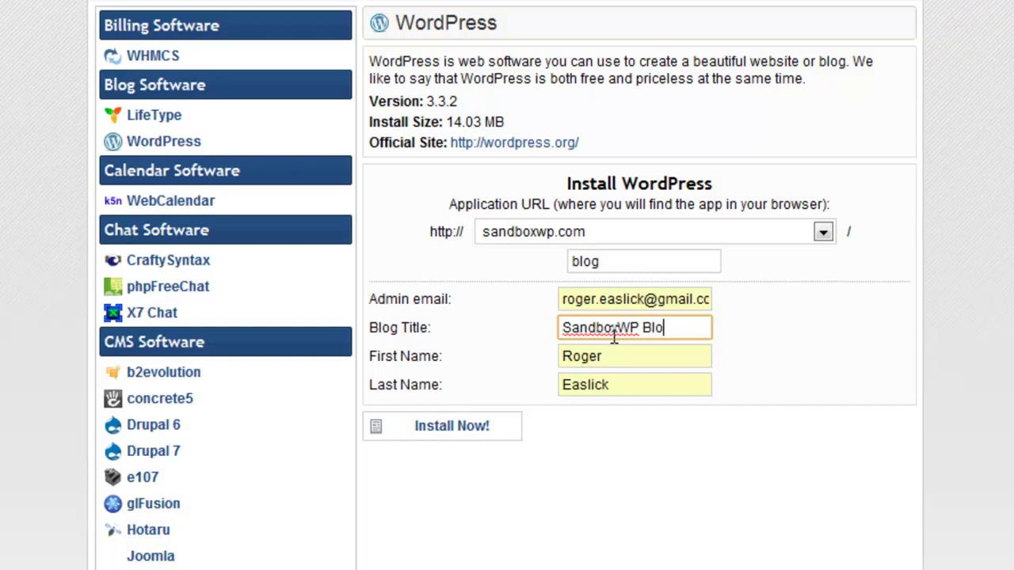
pyautogui.write('g')
pyautogui.click(491, 423)
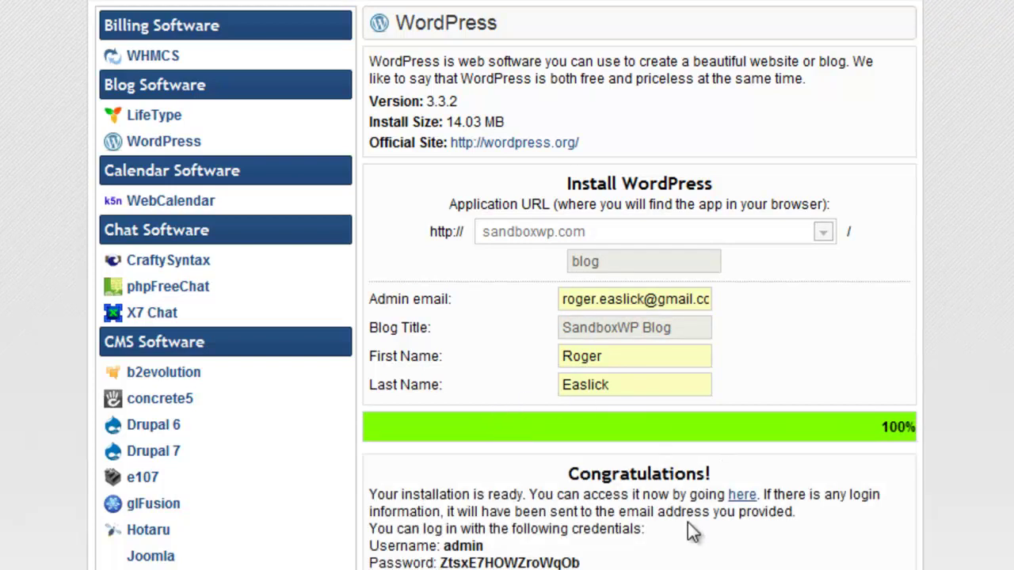
# Copy the generated admin password.
pyautogui.doubleClick(549, 563)
pyautogui.rightClick(549, 562)
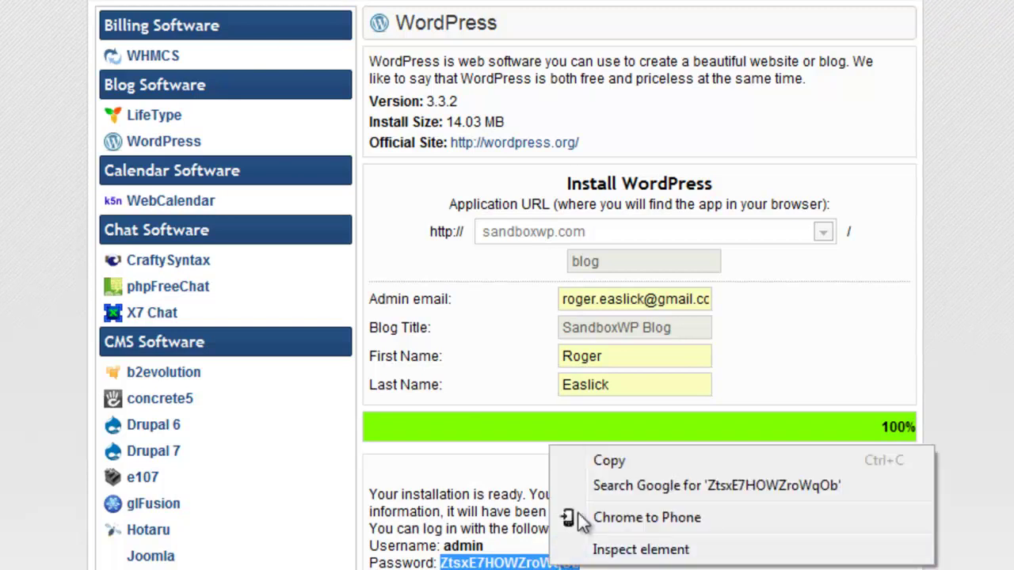
pyautogui.click(634, 462)
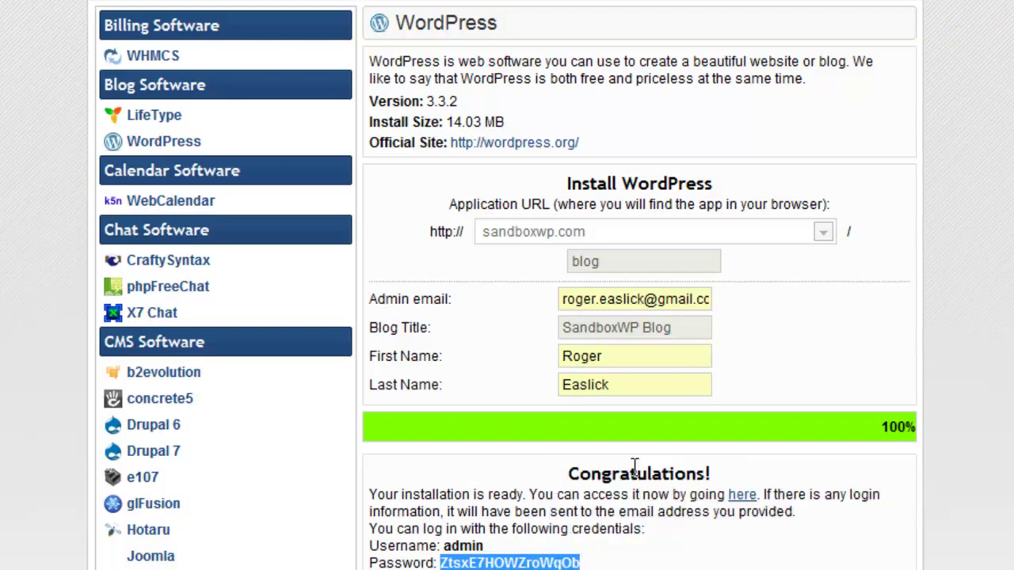
# Open the newly installed SandboxWP Blog and look over its front page.
pyautogui.click(743, 498)
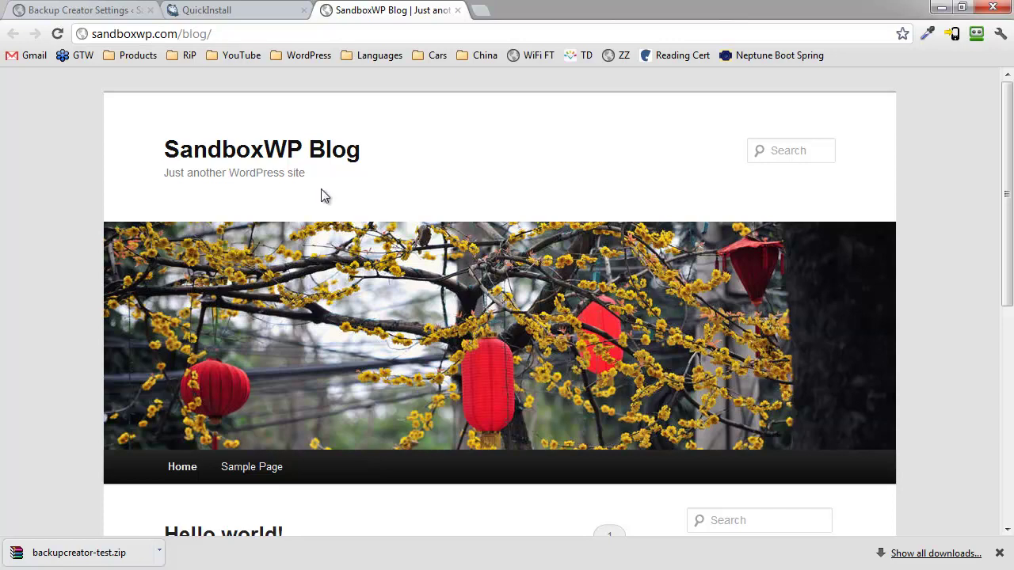
pyautogui.scroll(-5, 328, 203)
pyautogui.scroll(5, 331, 212)
pyautogui.scroll(1, 331, 212)
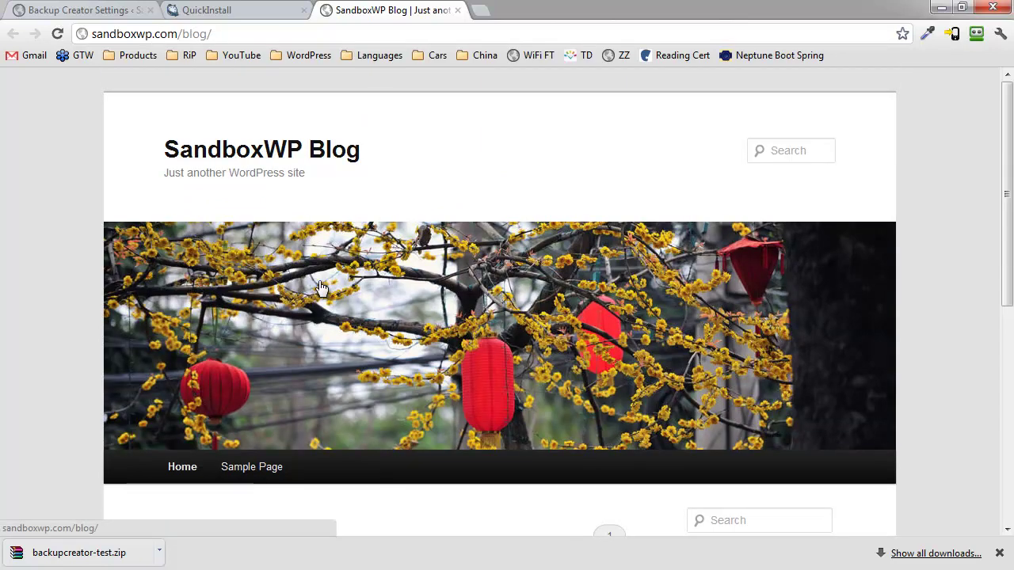
pyautogui.click(999, 552)
pyautogui.scroll(-3, 552, 230)
pyautogui.scroll(3, 552, 230)
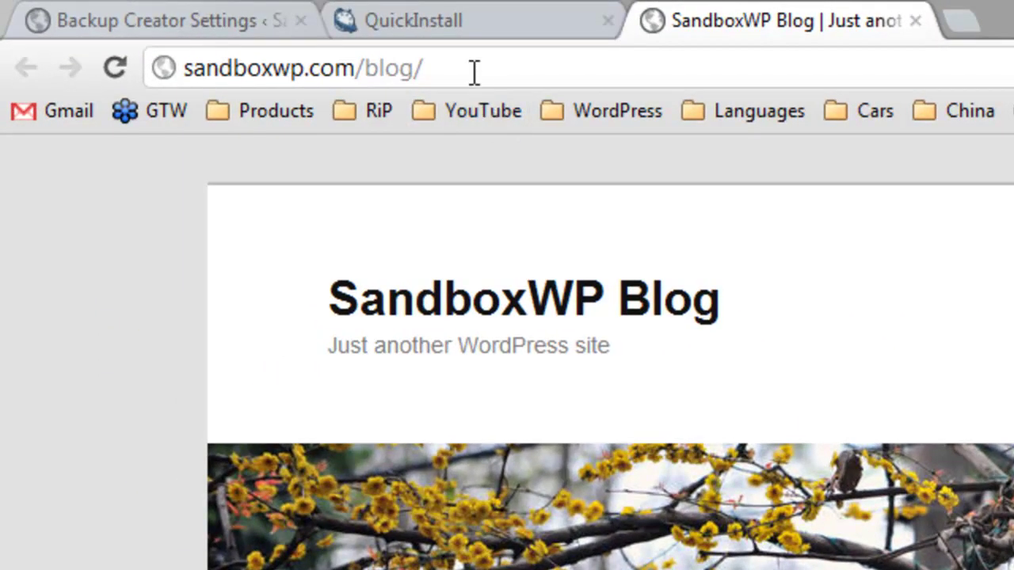
# Start entering the wp-admin address after the blog URL.
pyautogui.click(472, 70)
pyautogui.click(477, 67)
pyautogui.write('wp')
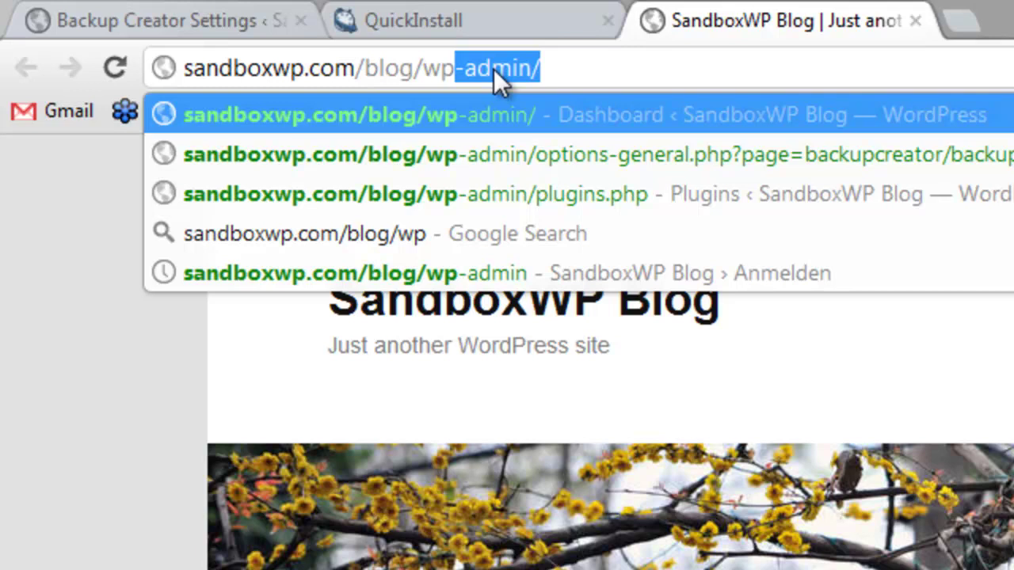
pyautogui.press('Return')
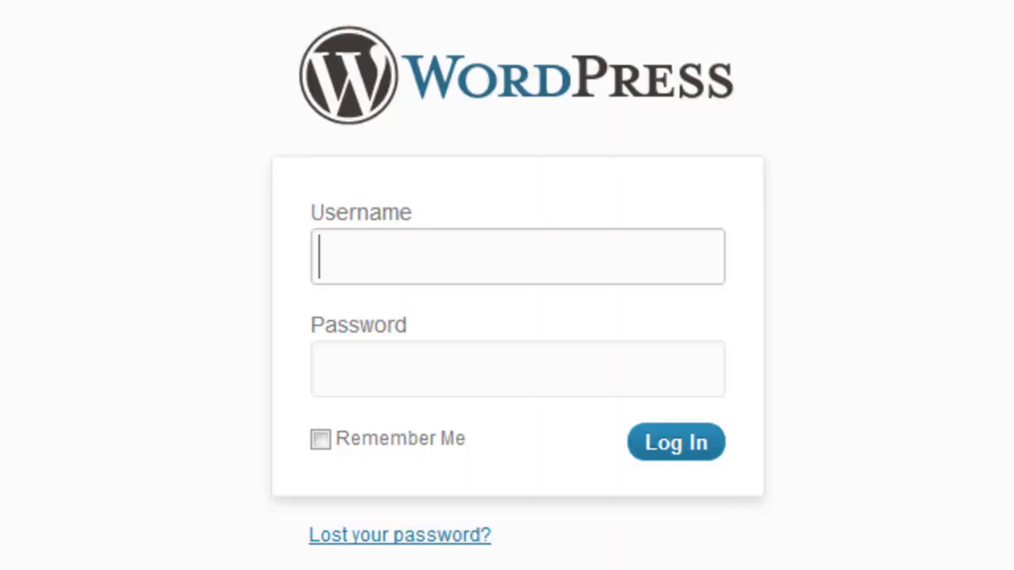
pyautogui.click(373, 247)
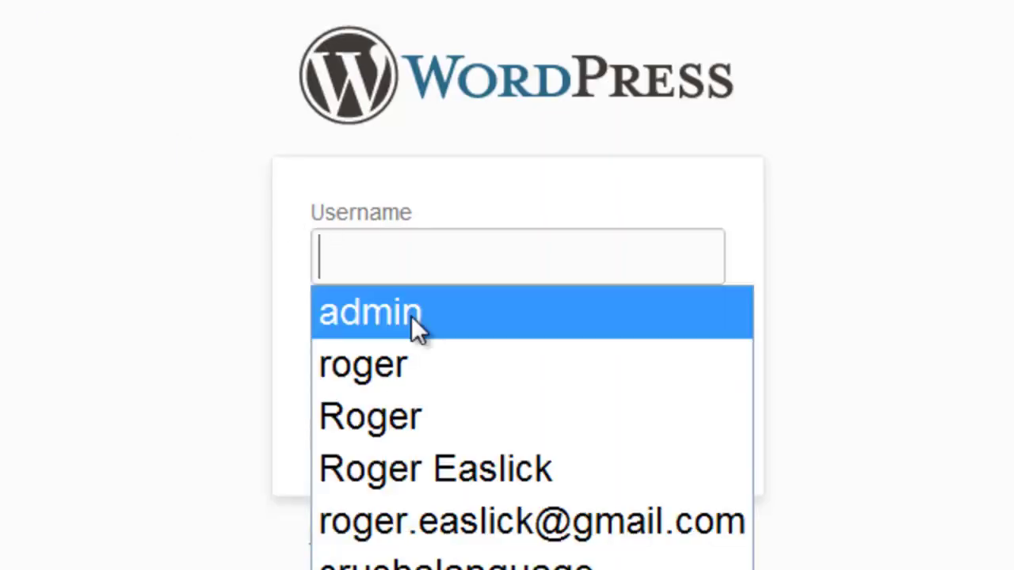
pyautogui.click(408, 313)
pyautogui.click(465, 369)
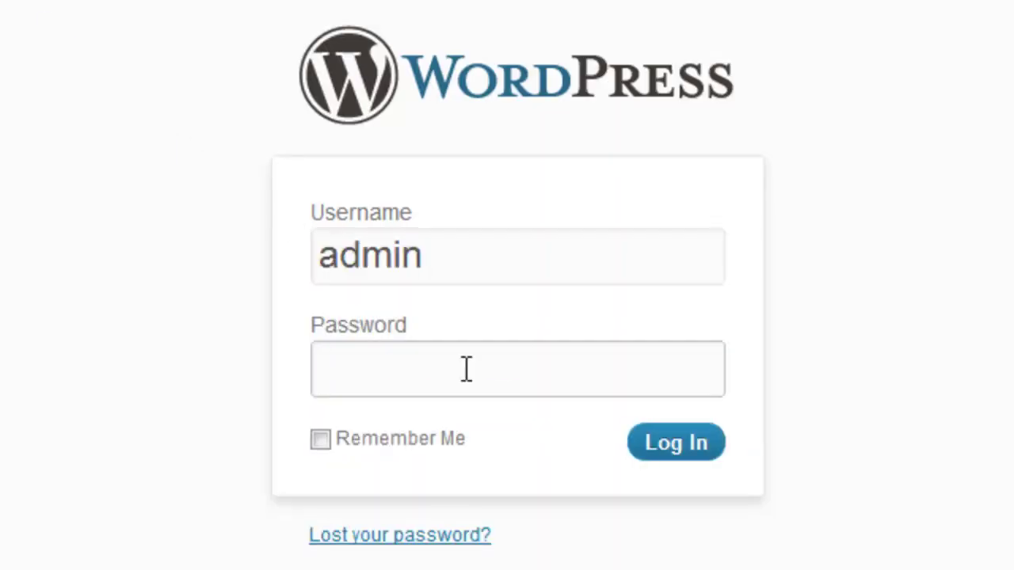
pyautogui.hotkey('ctrl', 'v')
pyautogui.click(670, 442)
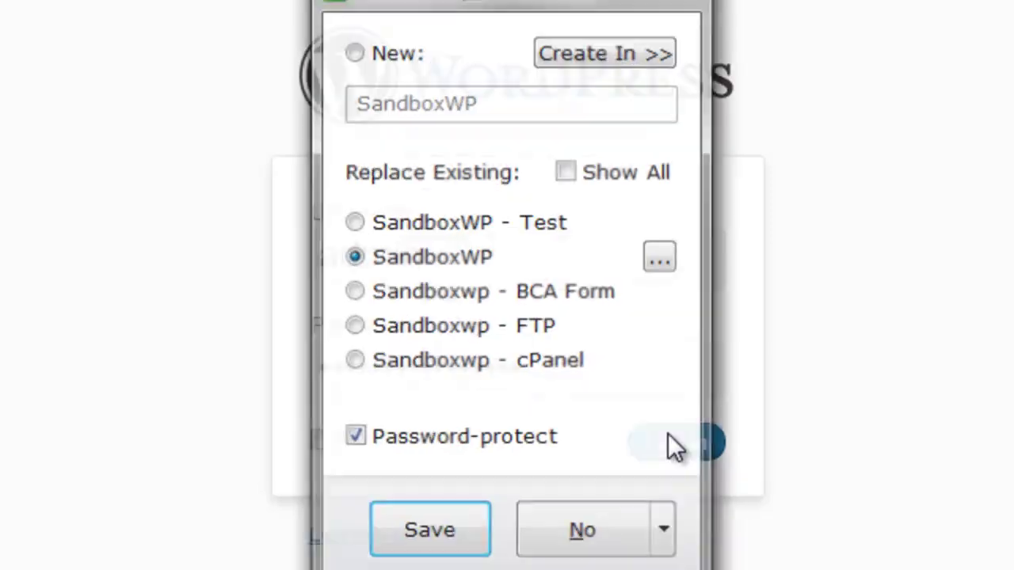
pyautogui.click(567, 529)
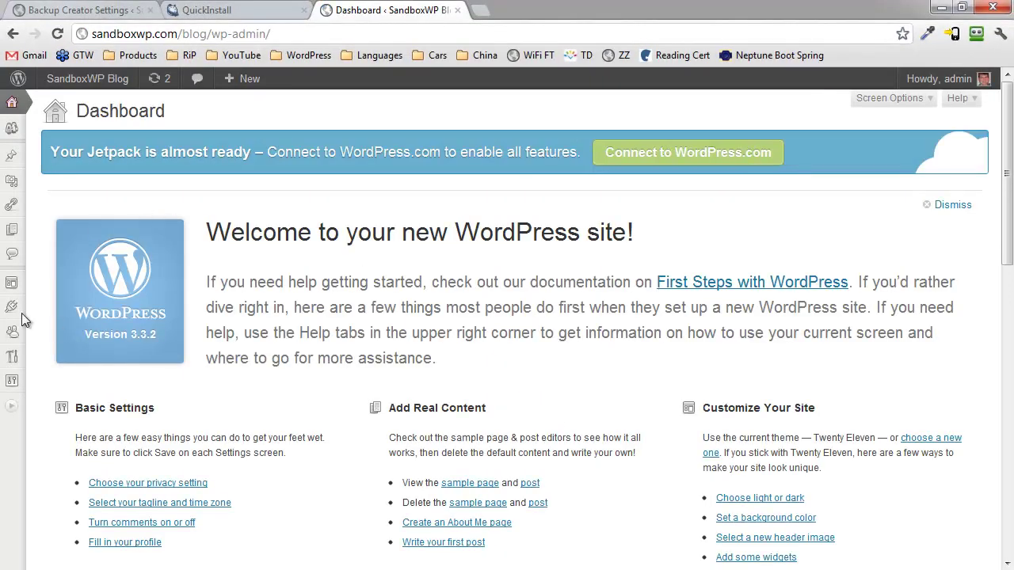
pyautogui.moveTo(12, 307)
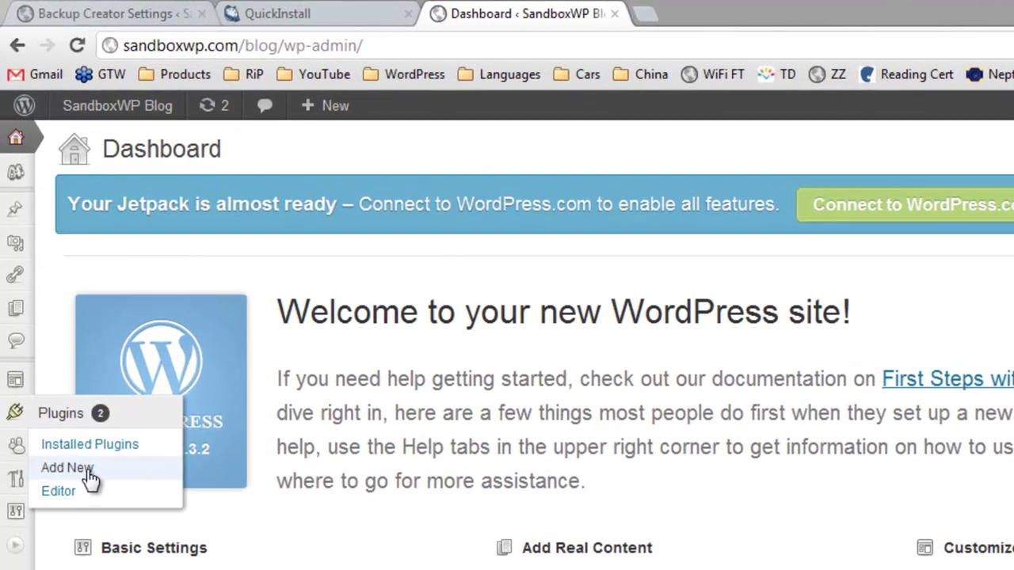
# Upload backupcreator-test.zip from the Desktop as a plugin, install it and activate it.
pyautogui.click(90, 469)
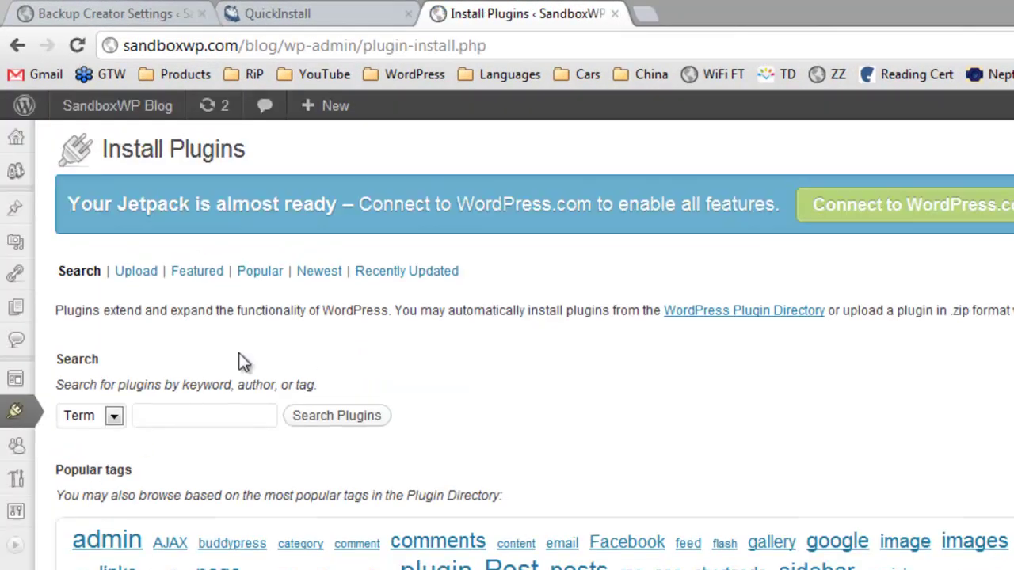
pyautogui.click(147, 284)
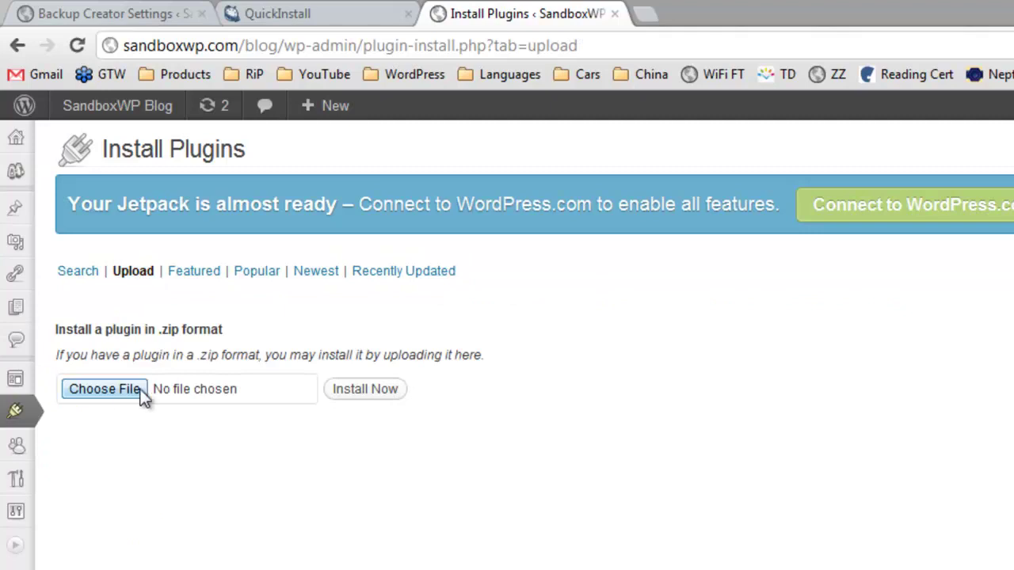
pyautogui.click(116, 389)
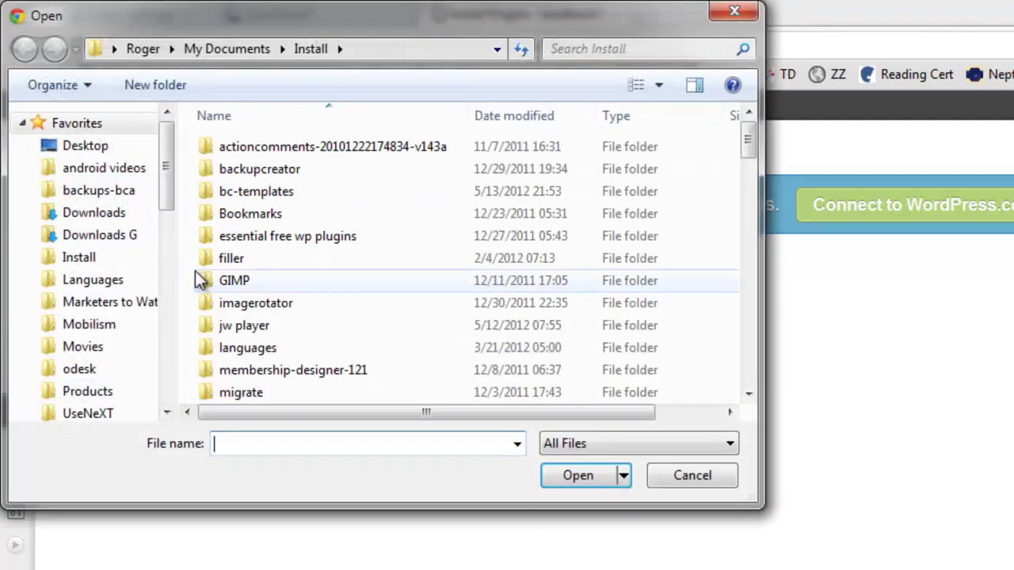
pyautogui.click(102, 149)
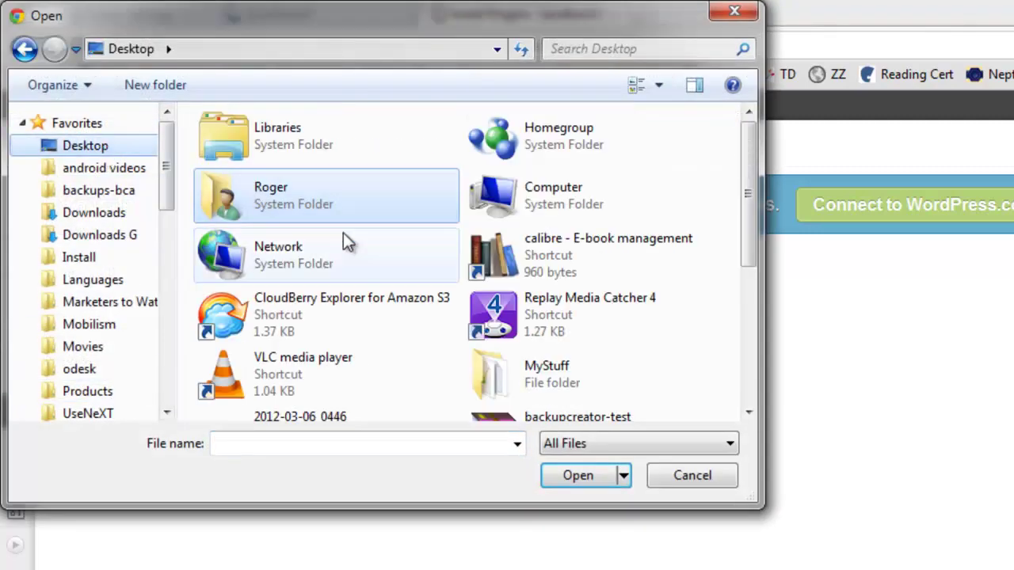
pyautogui.moveTo(755, 224); pyautogui.dragTo(752, 303)
pyautogui.click(567, 261)
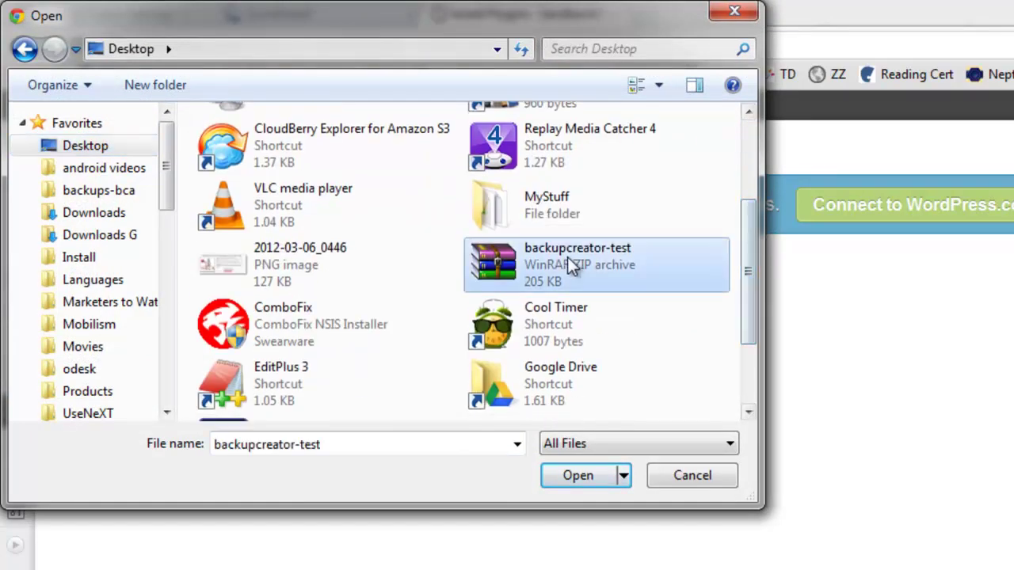
pyautogui.click(581, 477)
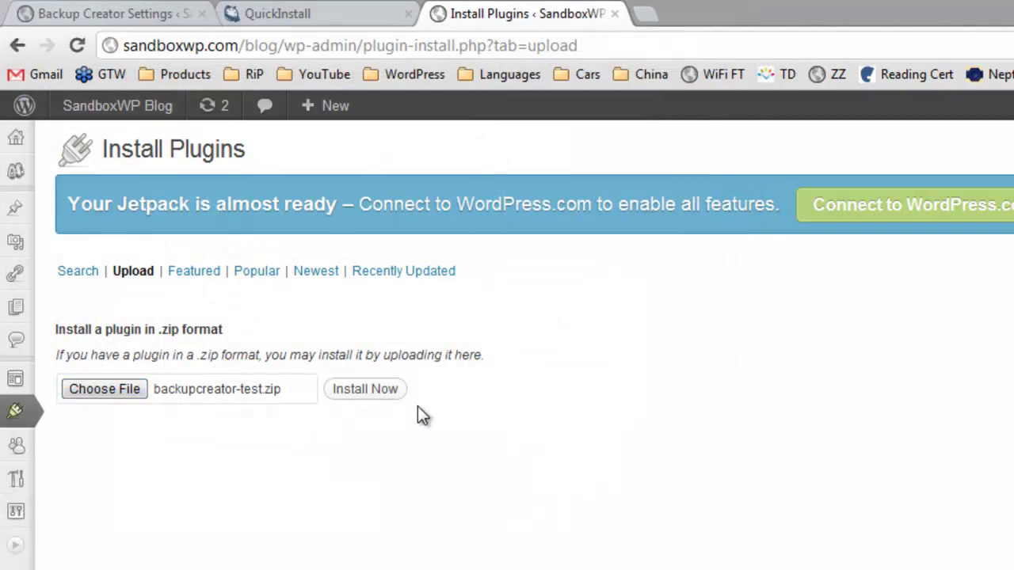
pyautogui.click(366, 389)
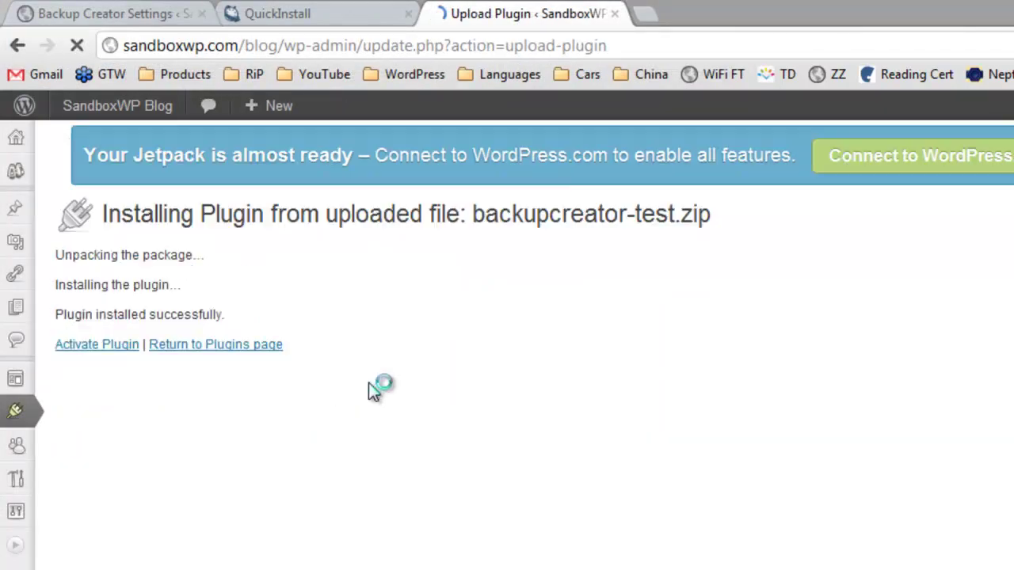
pyautogui.click(111, 354)
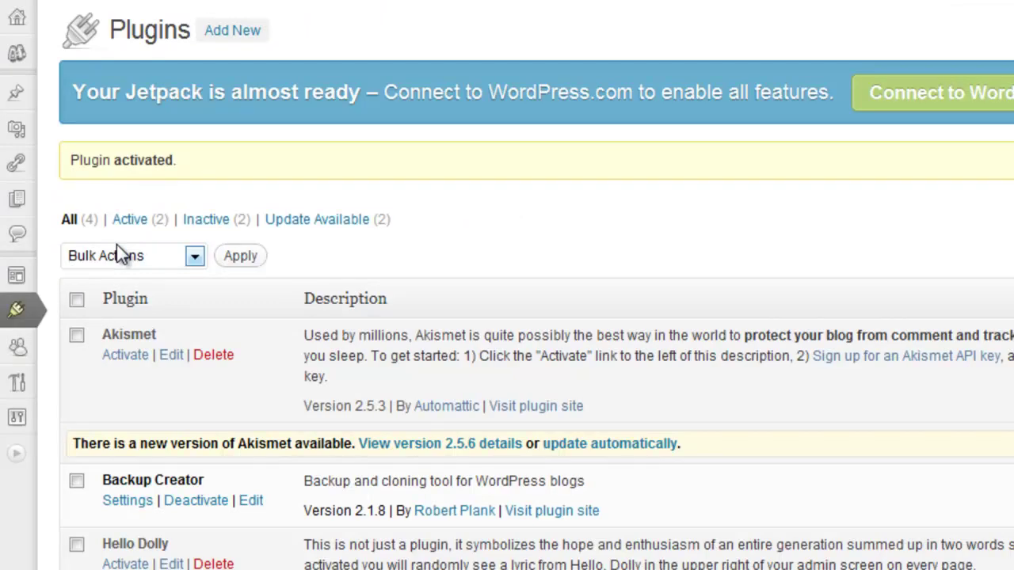
# Restore from the backup URL in Backup Creator, confirm wiping the blog, then view the restored blog.
pyautogui.click(141, 511)
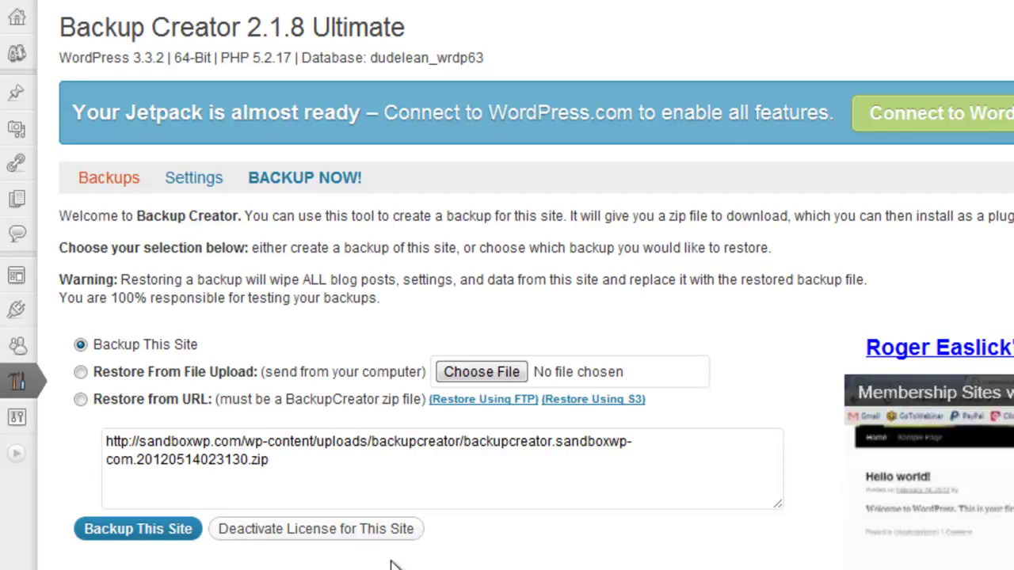
pyautogui.click(80, 399)
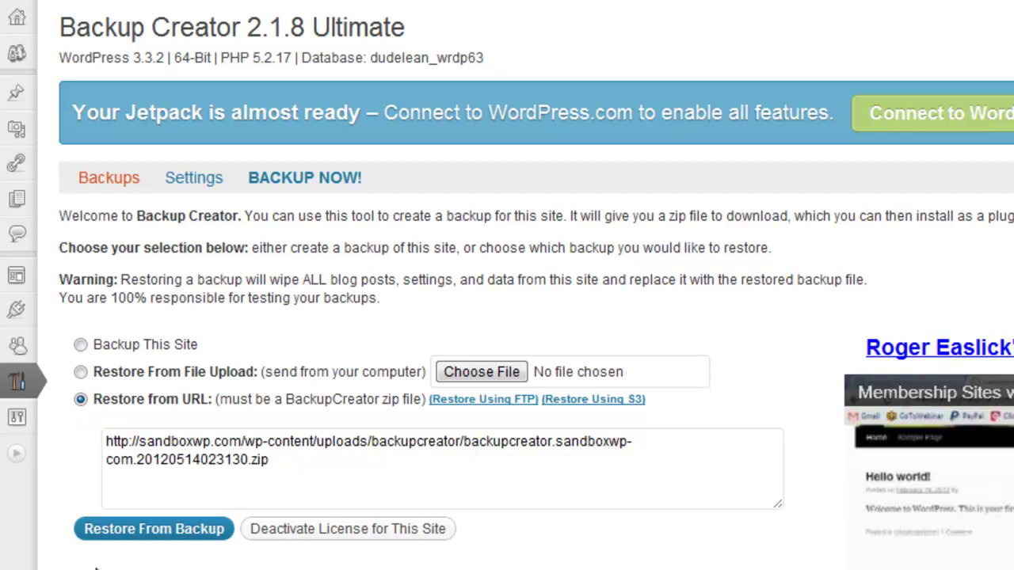
pyautogui.click(149, 530)
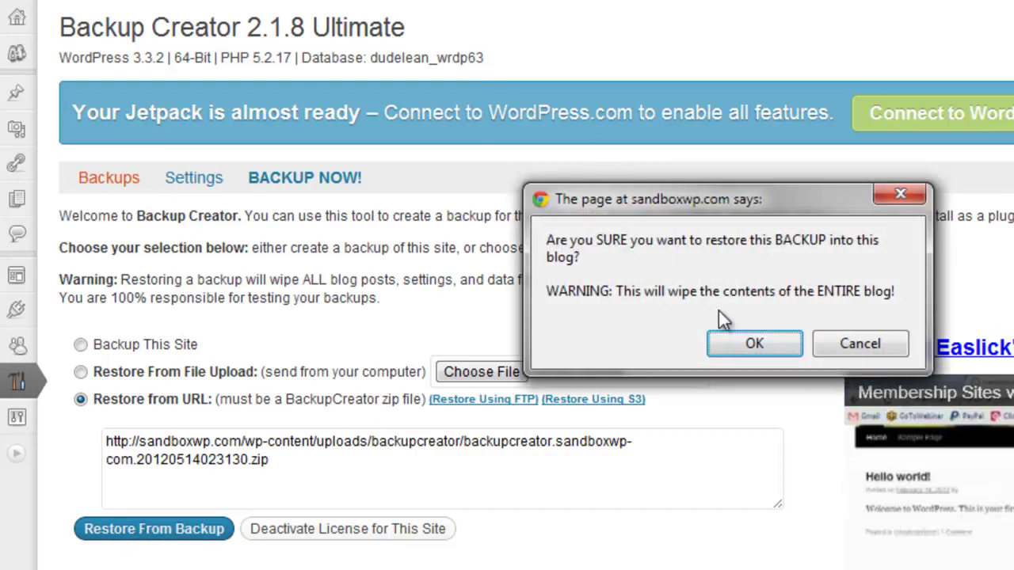
pyautogui.click(762, 345)
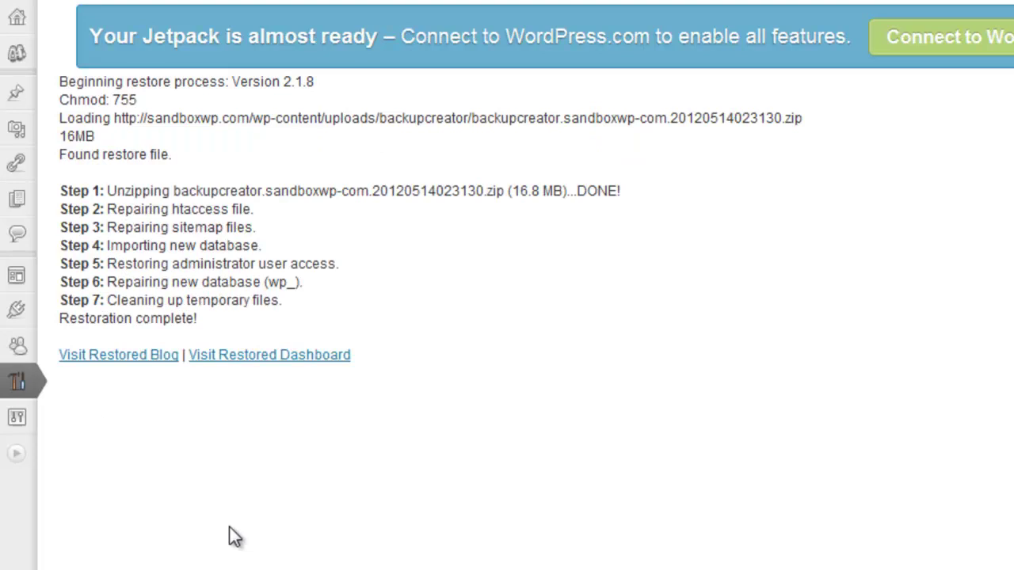
pyautogui.click(155, 358)
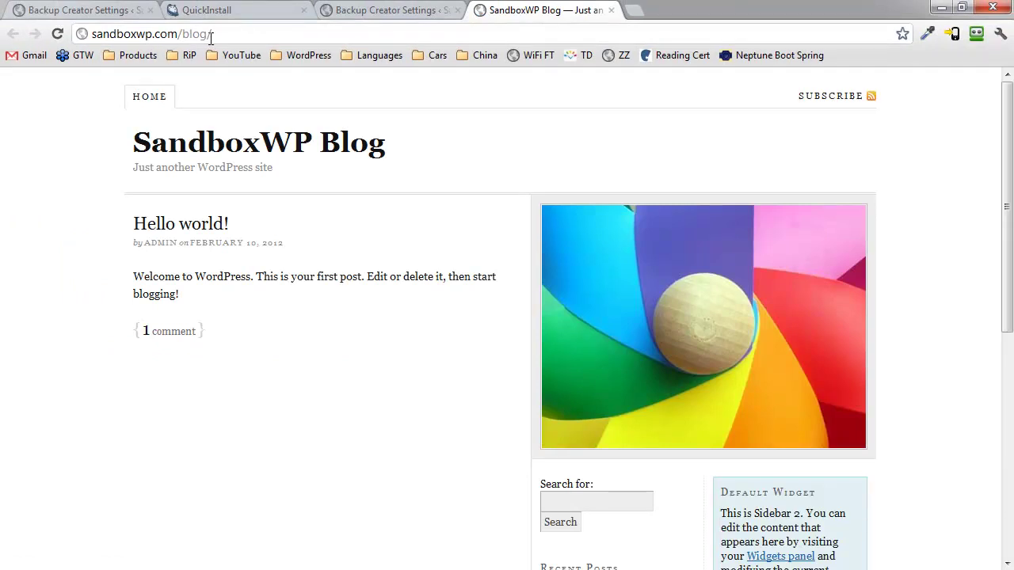
# Look over the restored SandboxWP Blog, then load its wp-admin address.
pyautogui.scroll(-4, 532, 313)
pyautogui.scroll(-2, 530, 313)
pyautogui.scroll(6, 525, 321)
pyautogui.click(230, 34)
pyautogui.click(251, 33)
pyautogui.write('wp')
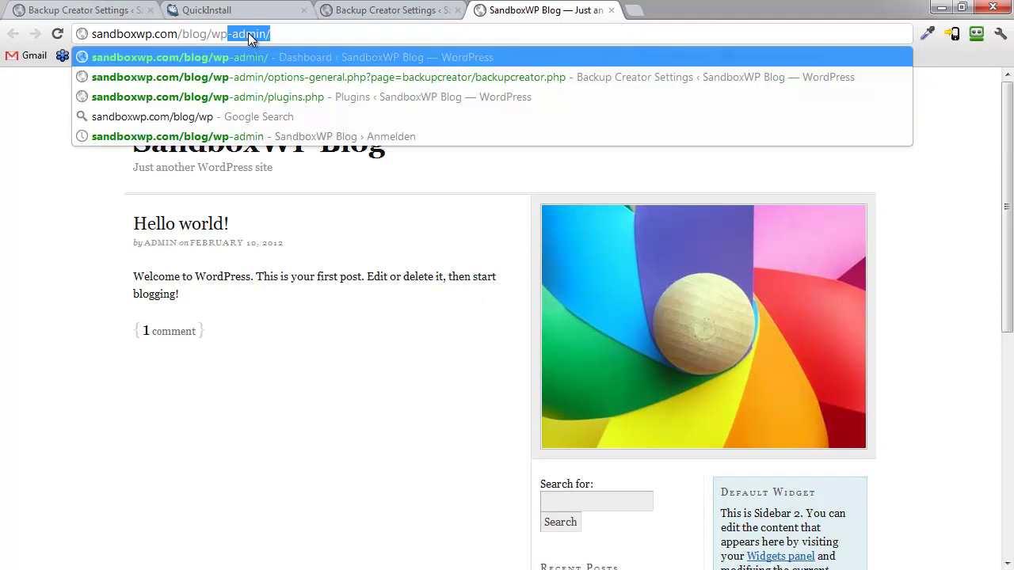
pyautogui.click(346, 221)
pyautogui.click(298, 32)
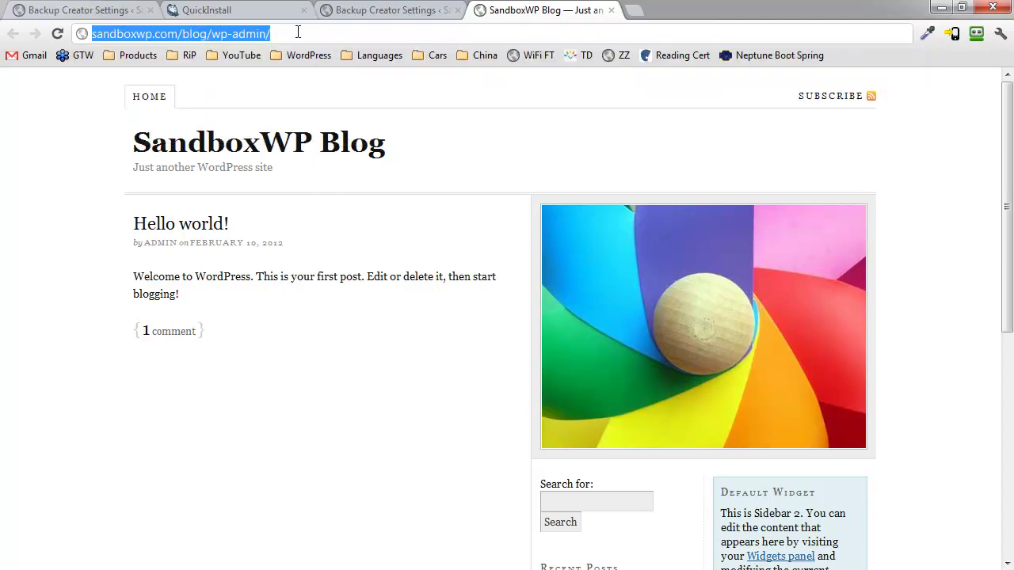
pyautogui.press('Return')
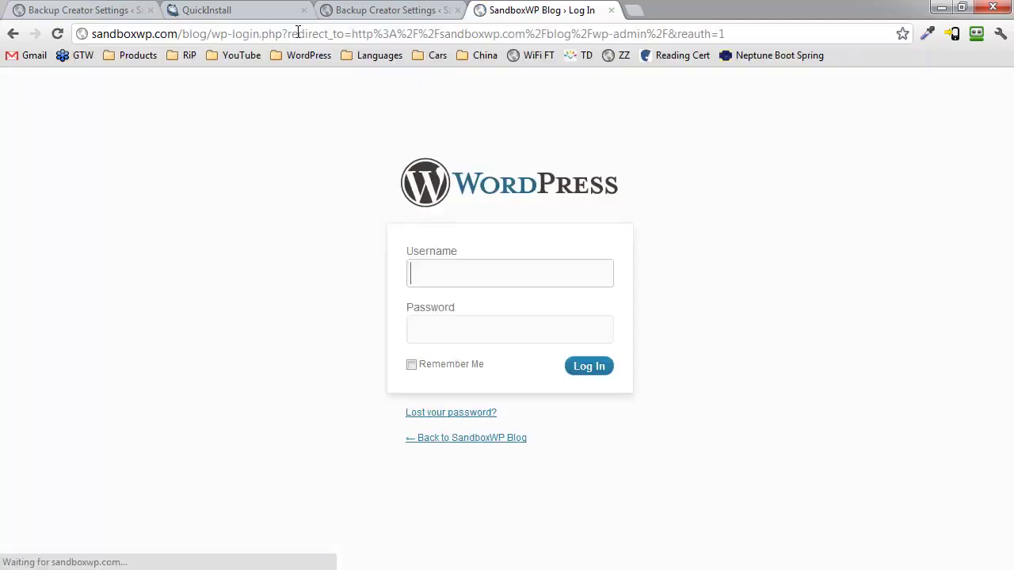
# Log in with the saved administrator username and password, declining to save the login.
pyautogui.click(478, 279)
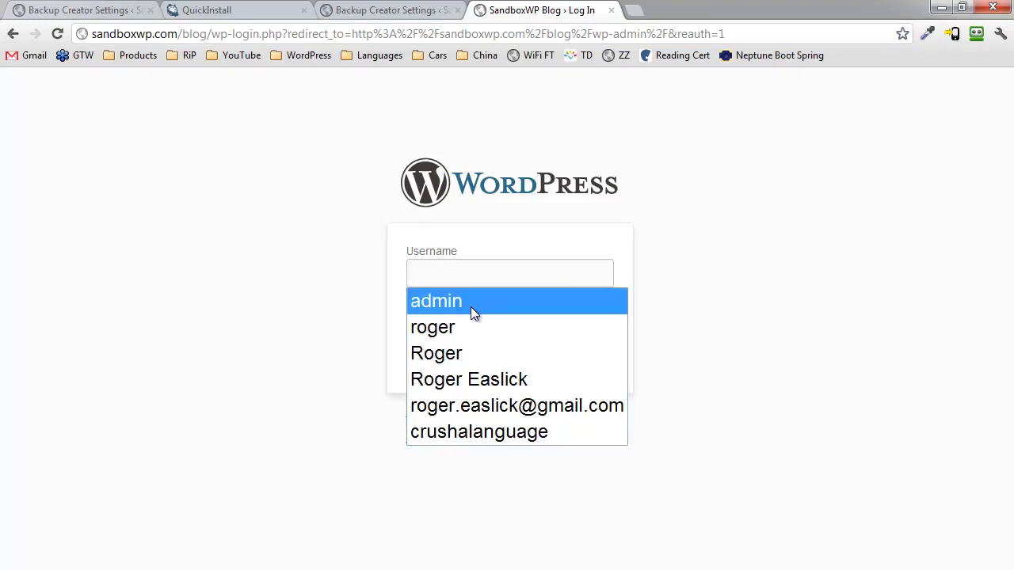
pyautogui.click(470, 306)
pyautogui.click(473, 338)
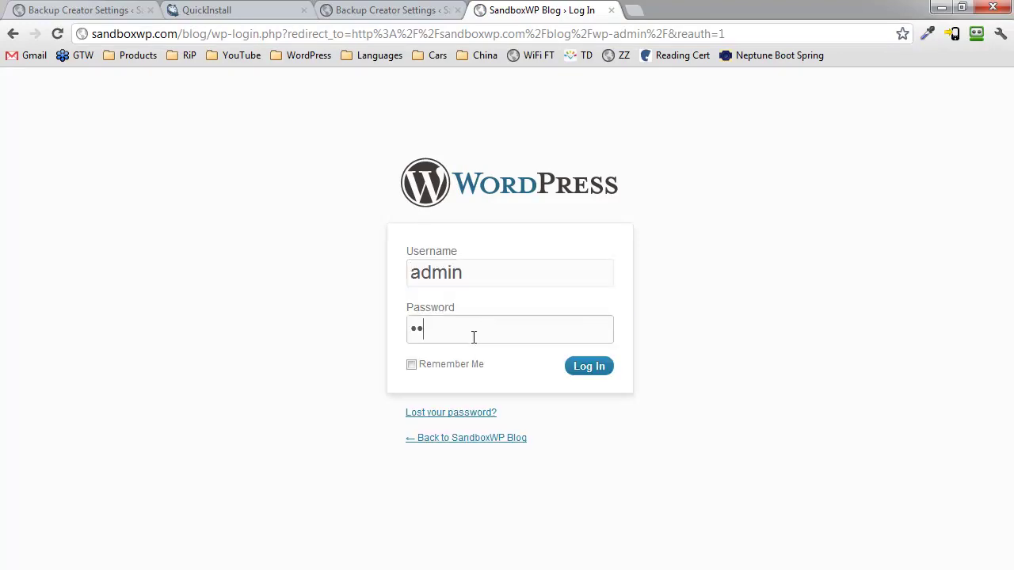
pyautogui.write('••••••••••')
pyautogui.press('Return')
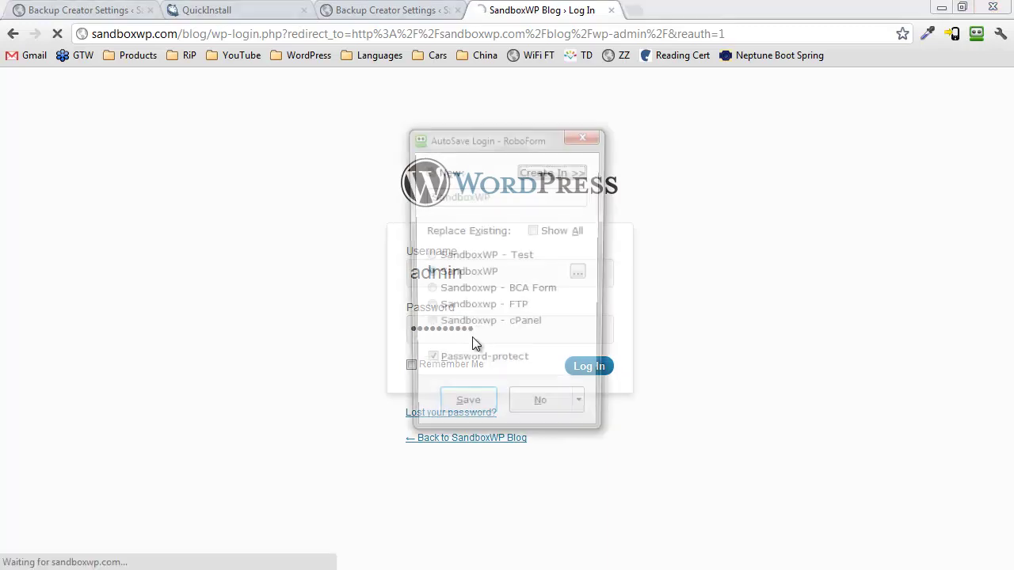
pyautogui.click(525, 425)
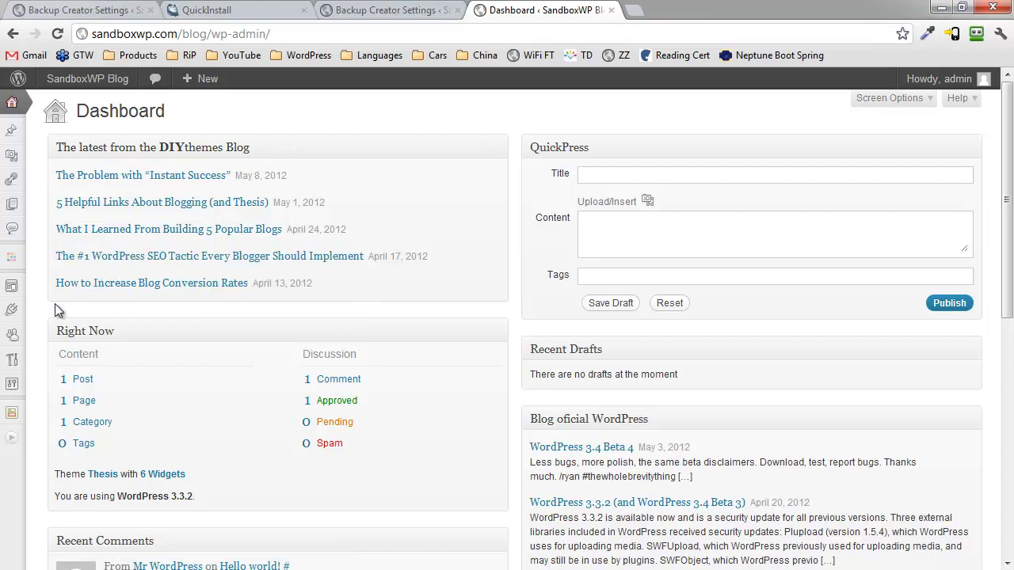
# Review the six Installed Plugins, noting Backup Creator deactivated for its missing file.
pyautogui.moveTo(14, 342)
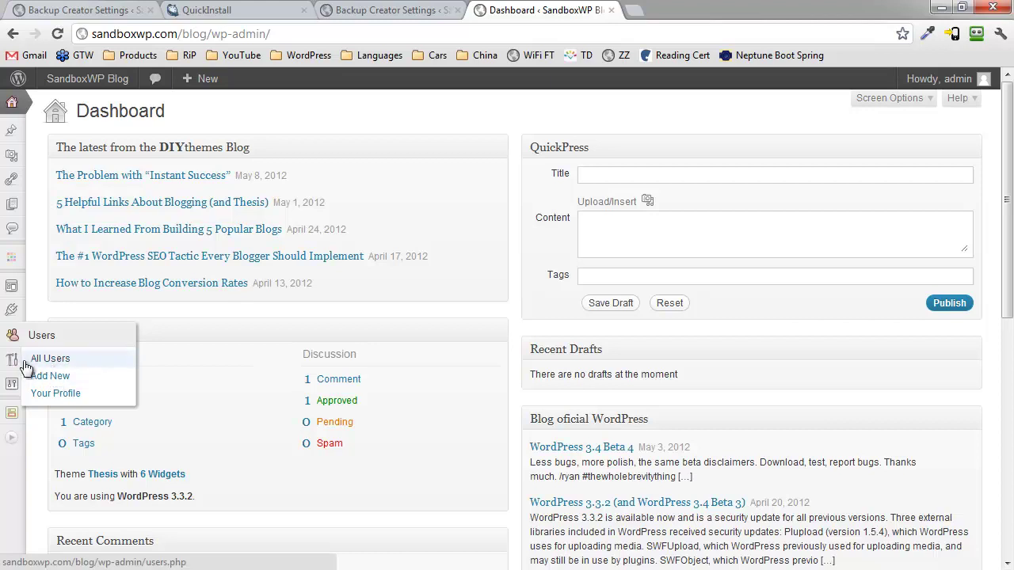
pyautogui.moveTo(16, 318)
pyautogui.click(49, 334)
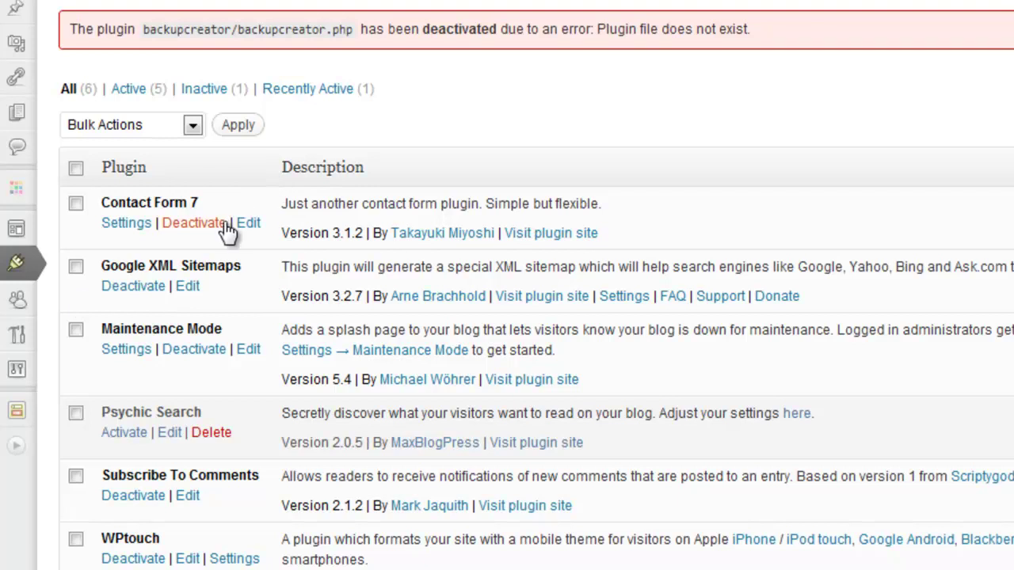
pyautogui.scroll(-3, 197, 361)
pyautogui.scroll(3, 197, 366)
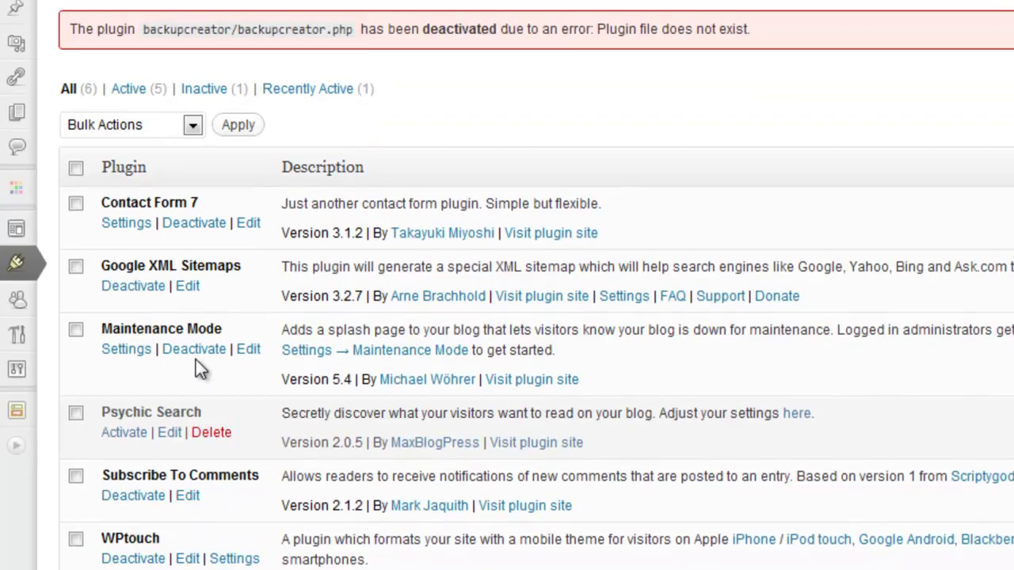